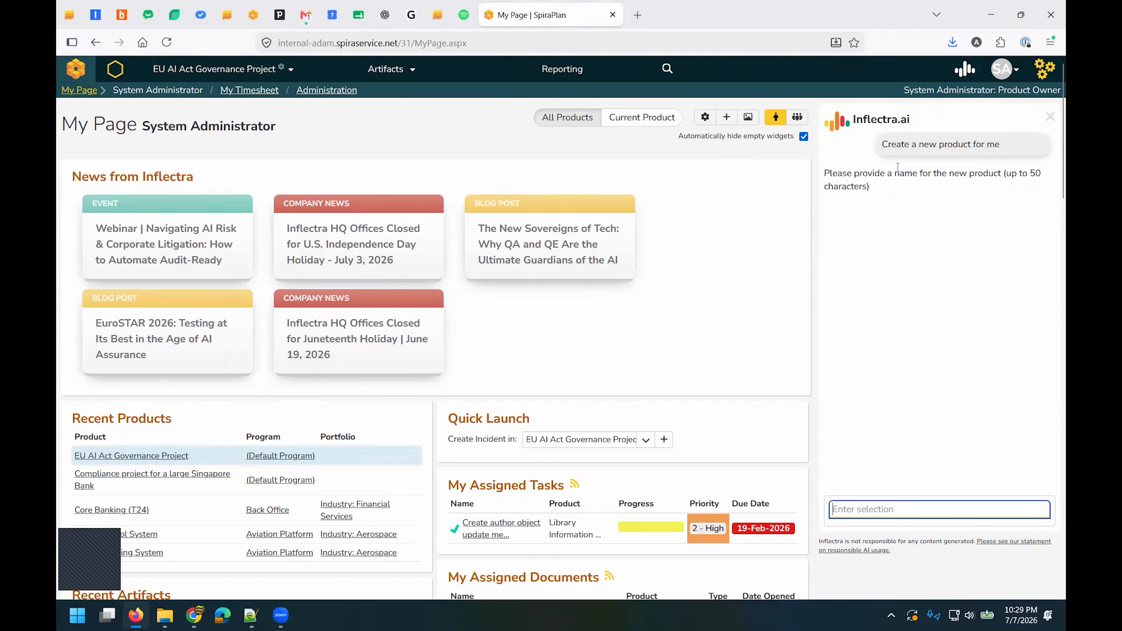
Copy the product name "Compliance project for a large Singapore Bank" from dbs prompts.txt and submit it to the Inflectra.ai assistant.
{"action": "left_click", "coordinate": [248, 616]}
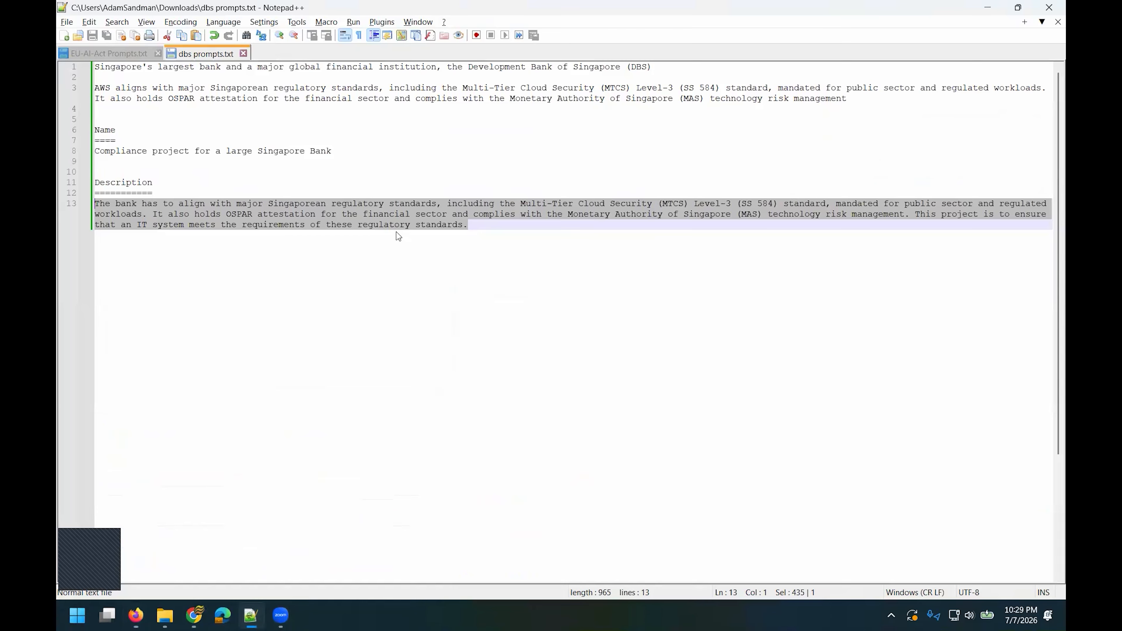
{"action": "left_click_drag", "start_coordinate": [332, 151], "coordinate": [62, 154]}
{"action": "key", "text": "ctrl+c"}
{"action": "key", "text": "alt+Tab"}
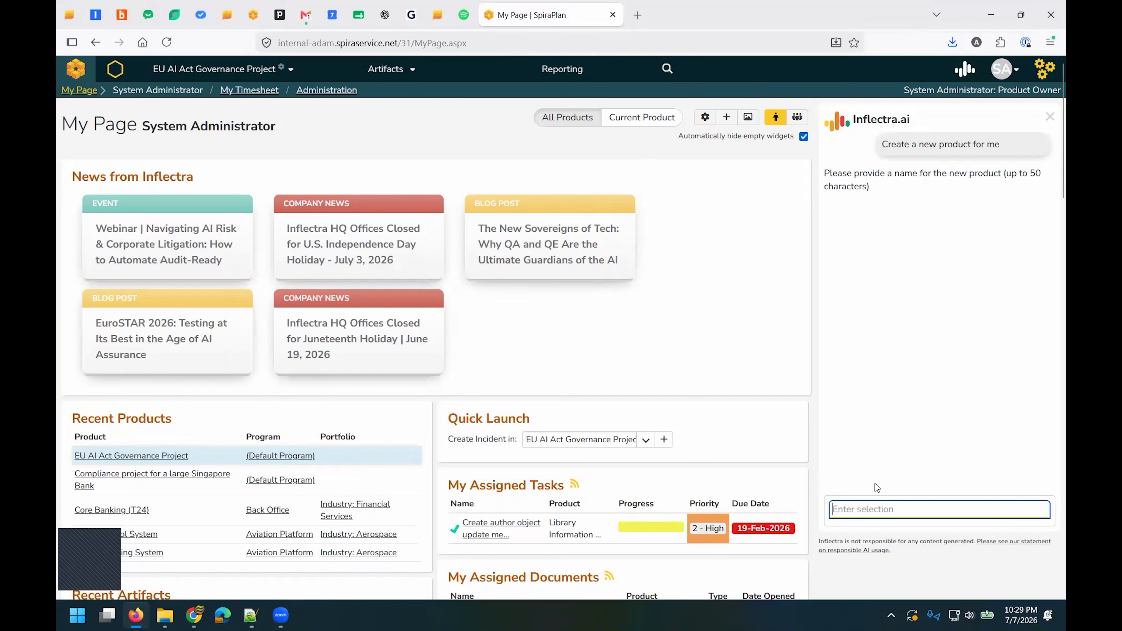
{"action": "key", "text": "ctrl+v"}
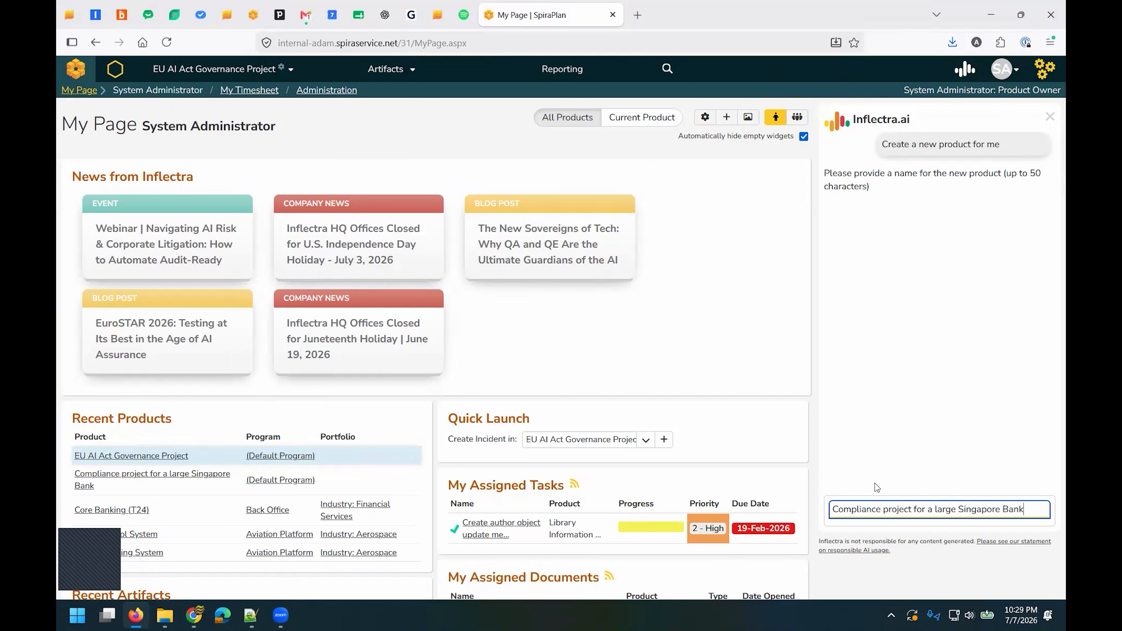
{"action": "key", "text": "Return"}
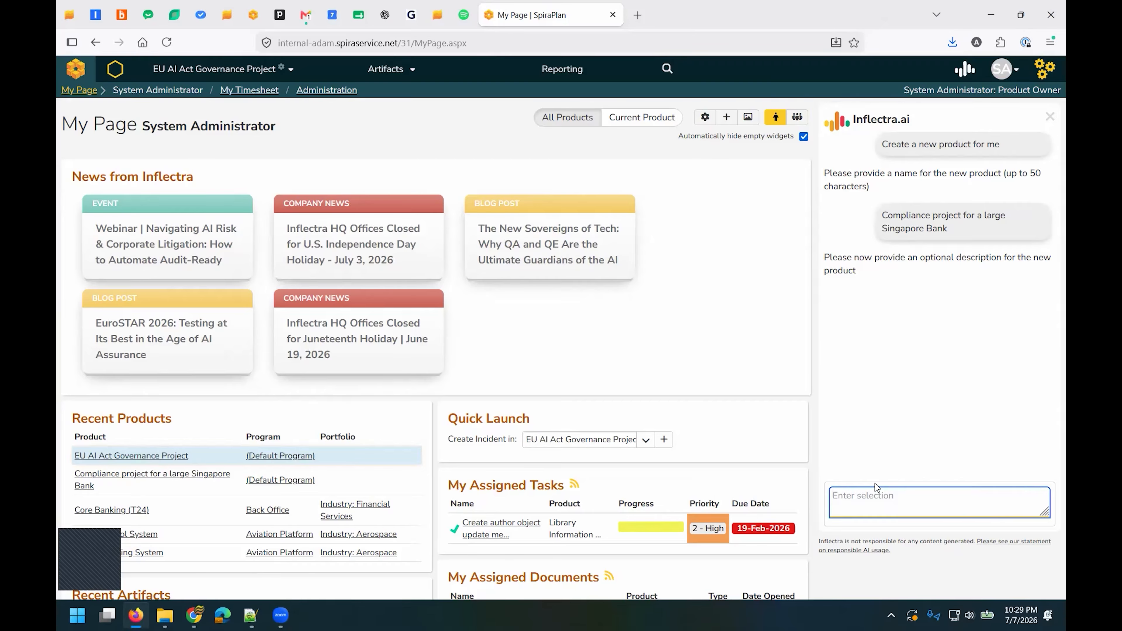
Copy the bank compliance description from dbs prompts.txt into the assistant's reply as the new product's description.
{"action": "key", "text": "alt+Tab"}
{"action": "left_click_drag", "start_coordinate": [497, 224], "coordinate": [95, 193]}
{"action": "key", "text": "ctrl+c"}
{"action": "key", "text": "alt+Tab"}
{"action": "key", "text": "ctrl+v"}
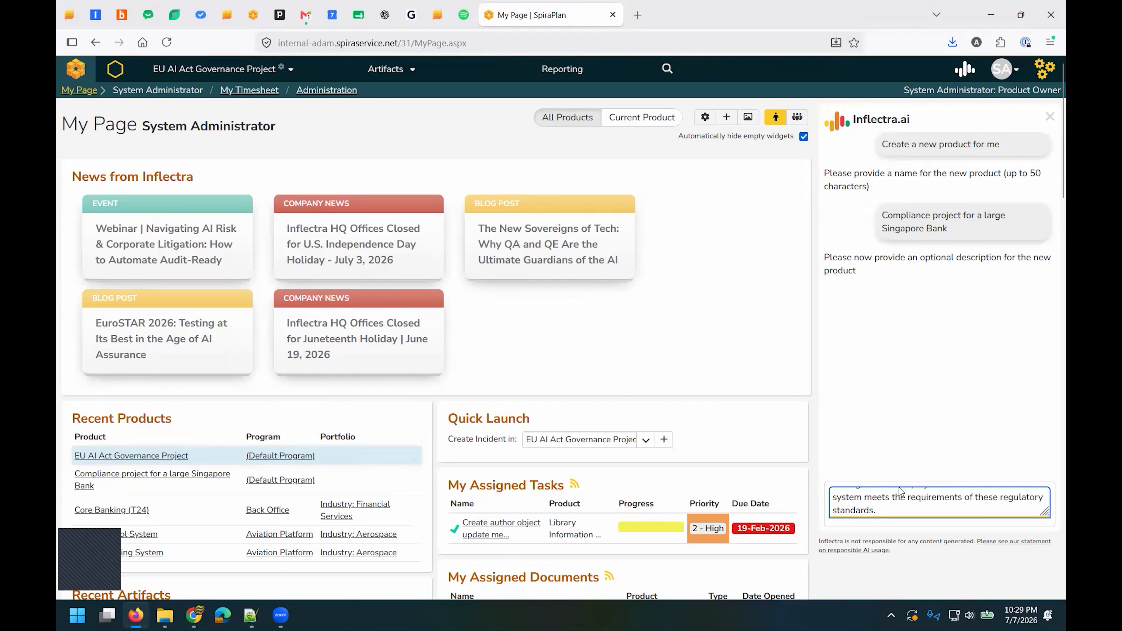
Read through the pasted product description and submit it to create the product.
{"action": "scroll", "coordinate": [896, 499], "scroll_direction": "up", "scroll_amount": 5}
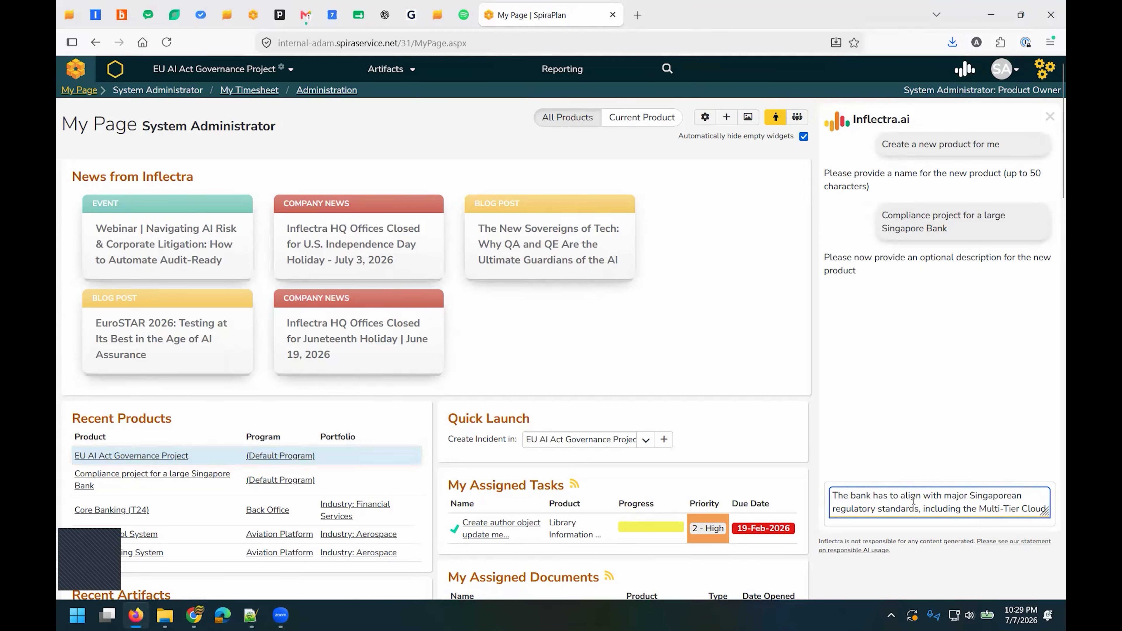
{"action": "scroll", "coordinate": [913, 499], "scroll_direction": "down", "scroll_amount": 1}
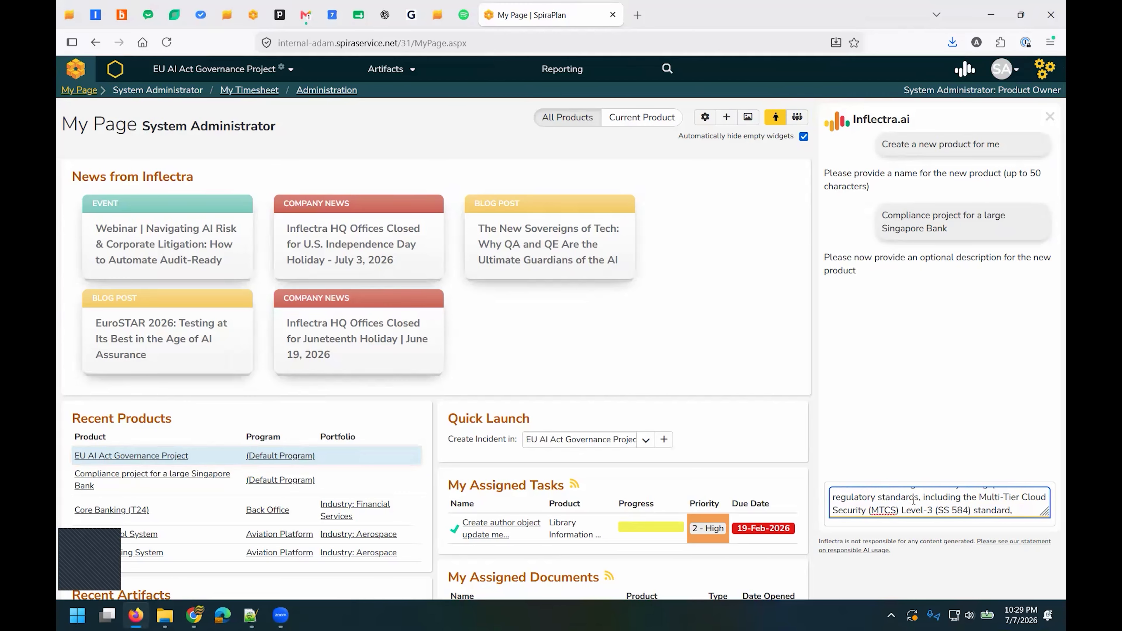
{"action": "scroll", "coordinate": [913, 500], "scroll_direction": "down", "scroll_amount": 1}
{"action": "scroll", "coordinate": [913, 500], "scroll_direction": "down", "scroll_amount": 1}
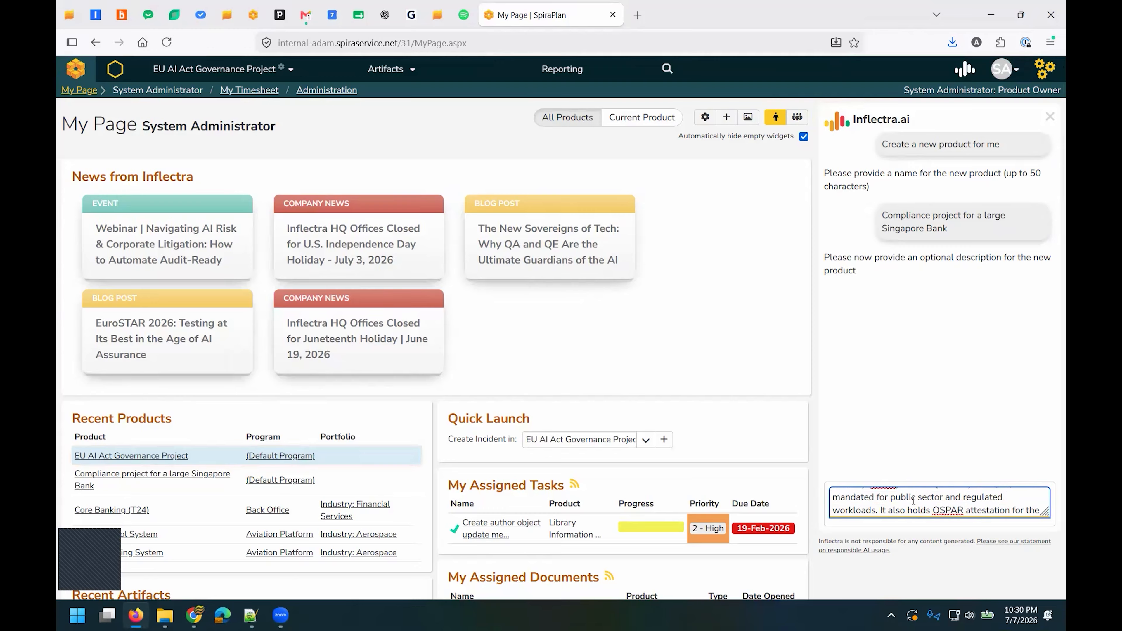
{"action": "scroll", "coordinate": [913, 500], "scroll_direction": "down", "scroll_amount": 1}
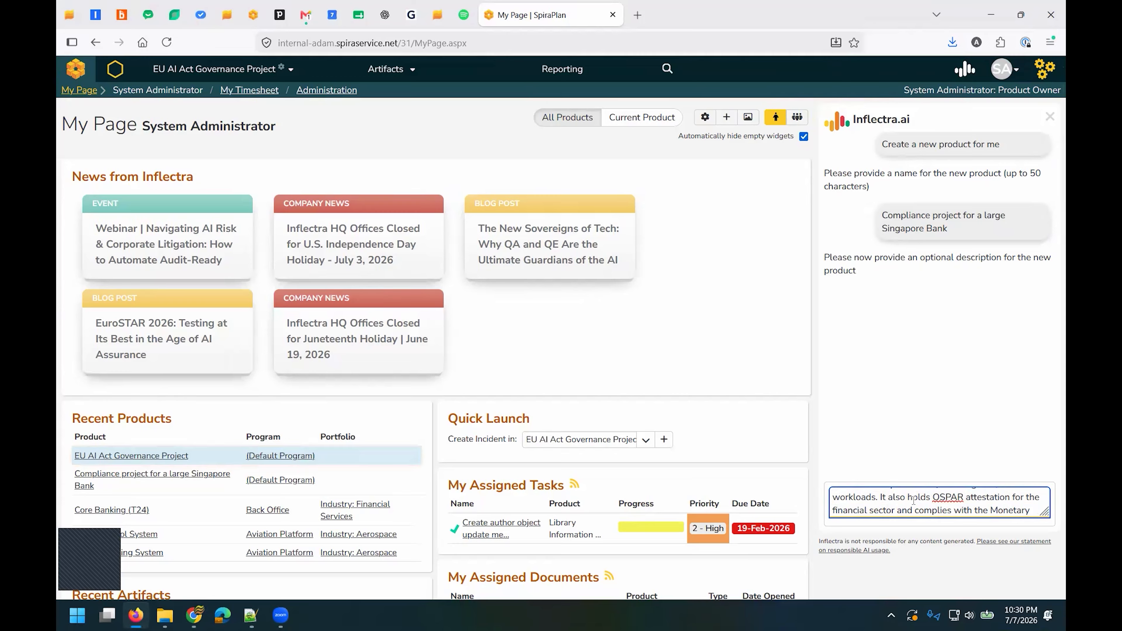
{"action": "scroll", "coordinate": [913, 500], "scroll_direction": "down", "scroll_amount": 1}
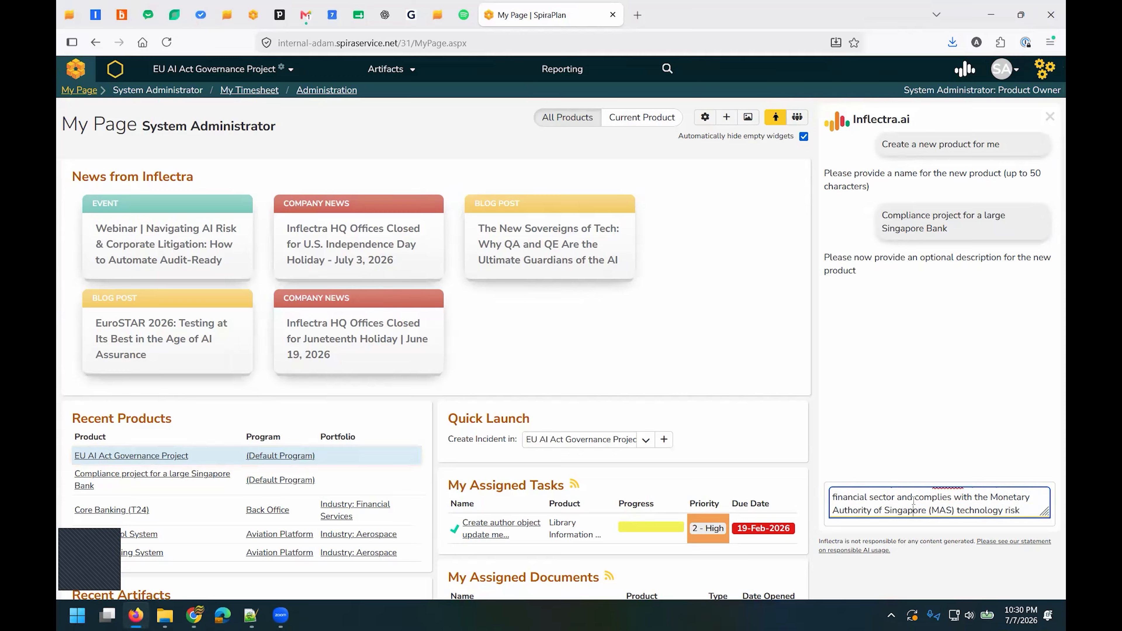
{"action": "scroll", "coordinate": [914, 501], "scroll_direction": "down", "scroll_amount": 1}
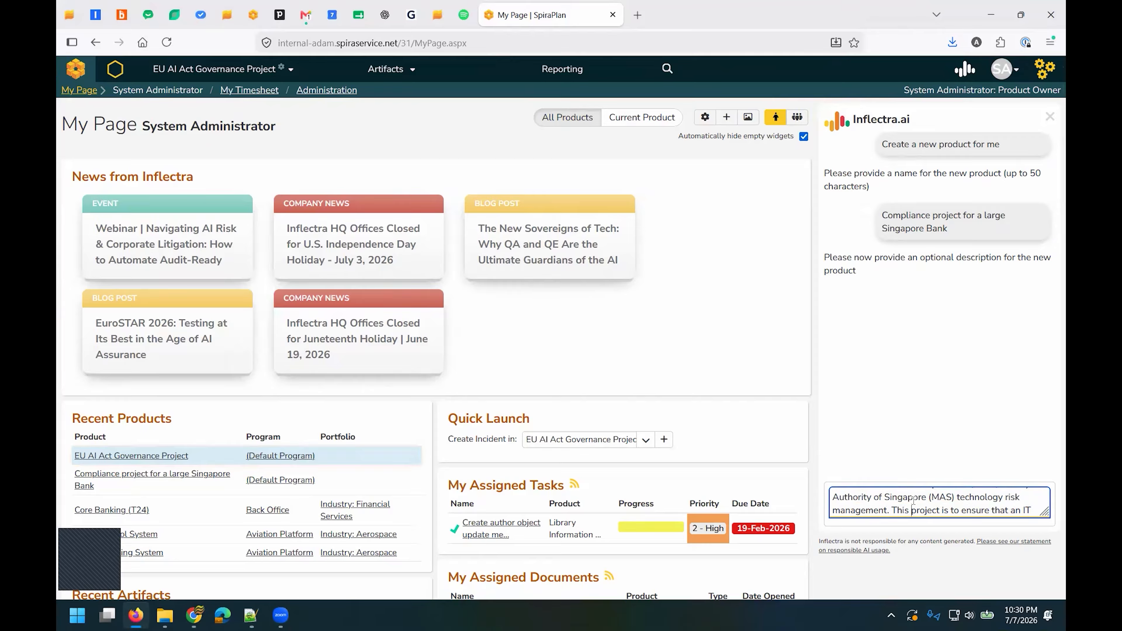
{"action": "scroll", "coordinate": [914, 500], "scroll_direction": "down", "scroll_amount": 1}
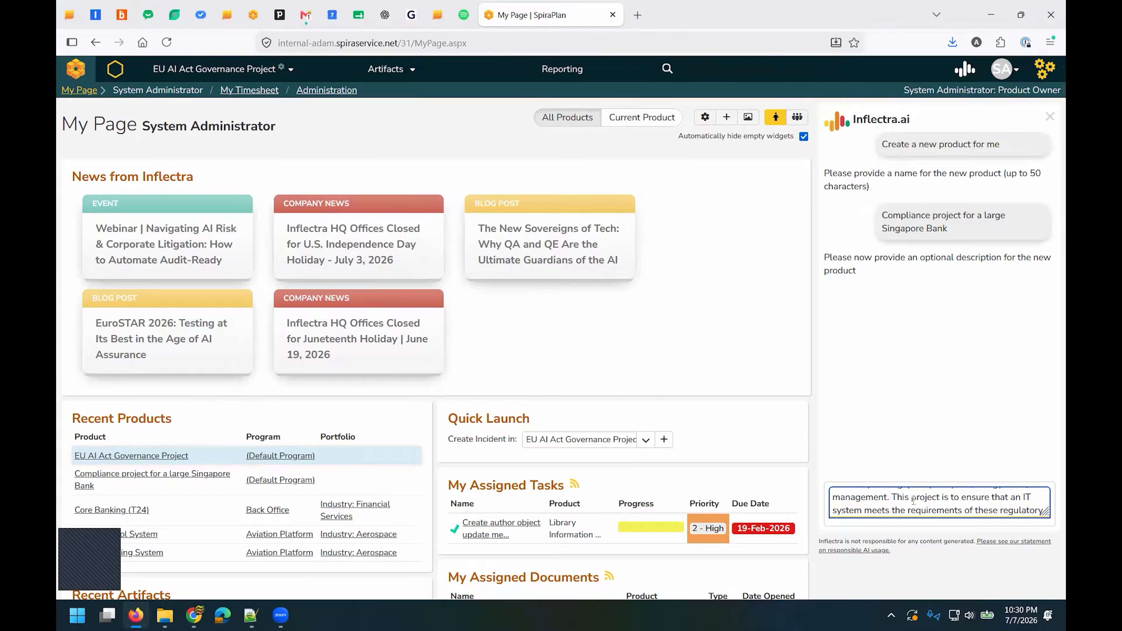
{"action": "scroll", "coordinate": [914, 500], "scroll_direction": "down", "scroll_amount": 1}
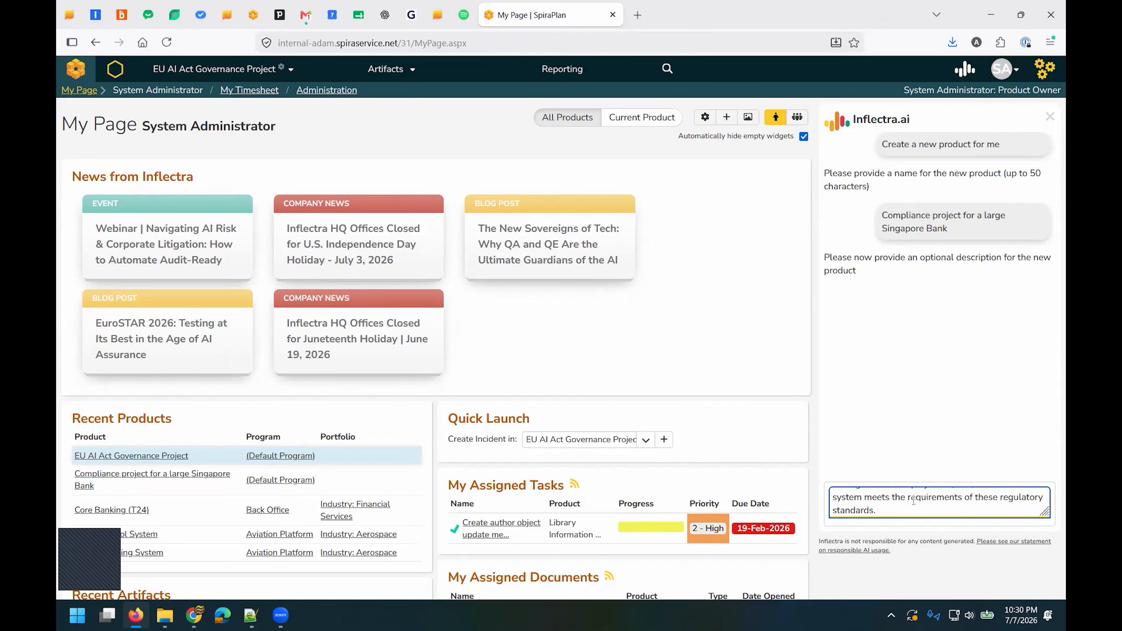
{"action": "key", "text": "Return"}
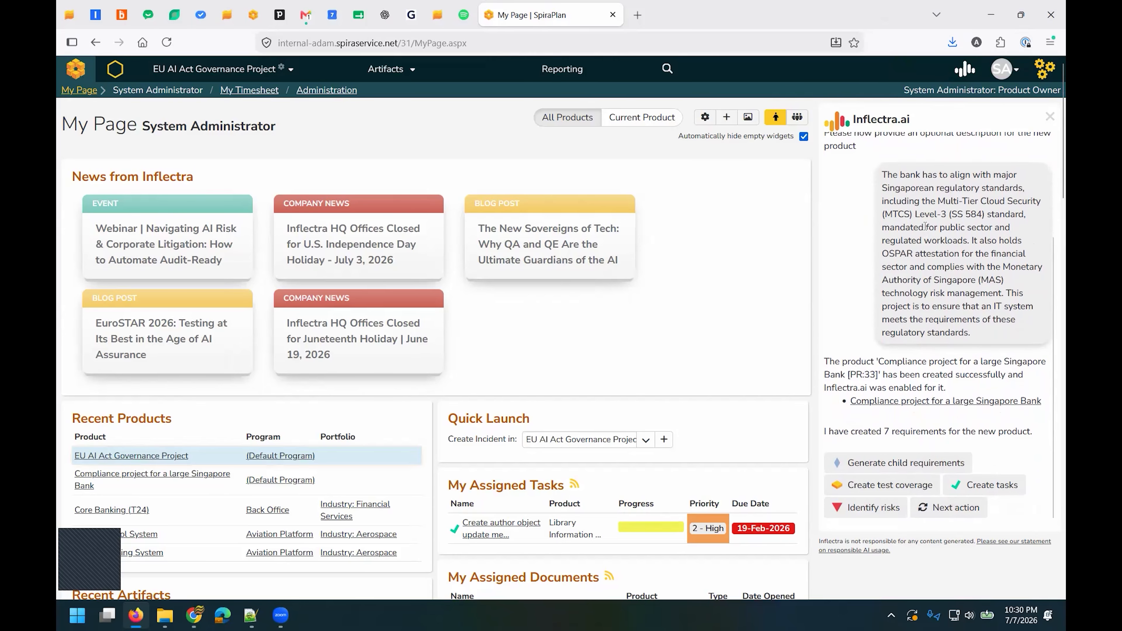
Review the assistant conversation and have it generate child requirements for the new product's requirements.
{"action": "scroll", "coordinate": [928, 318], "scroll_direction": "up", "scroll_amount": 3}
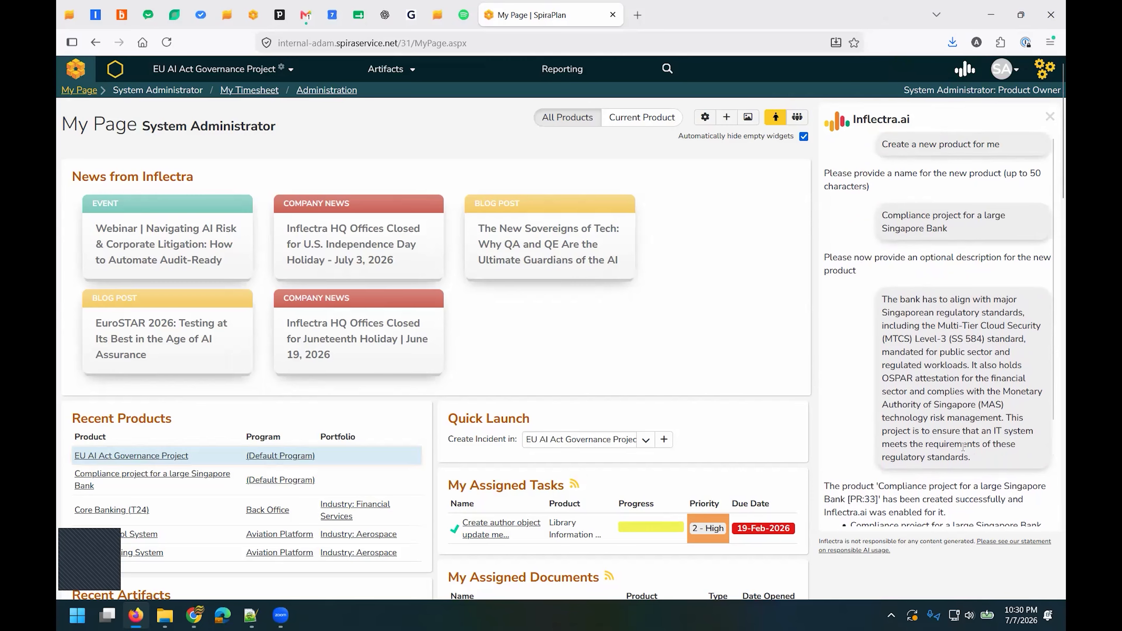
{"action": "scroll", "coordinate": [969, 445], "scroll_direction": "down", "scroll_amount": 3}
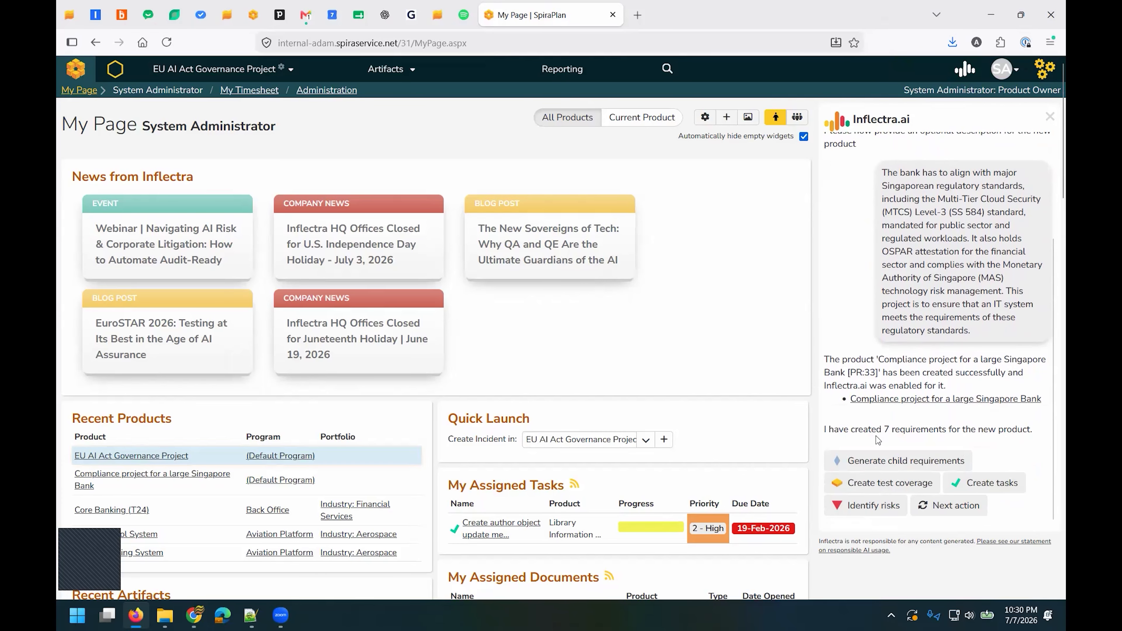
{"action": "left_click", "coordinate": [882, 461]}
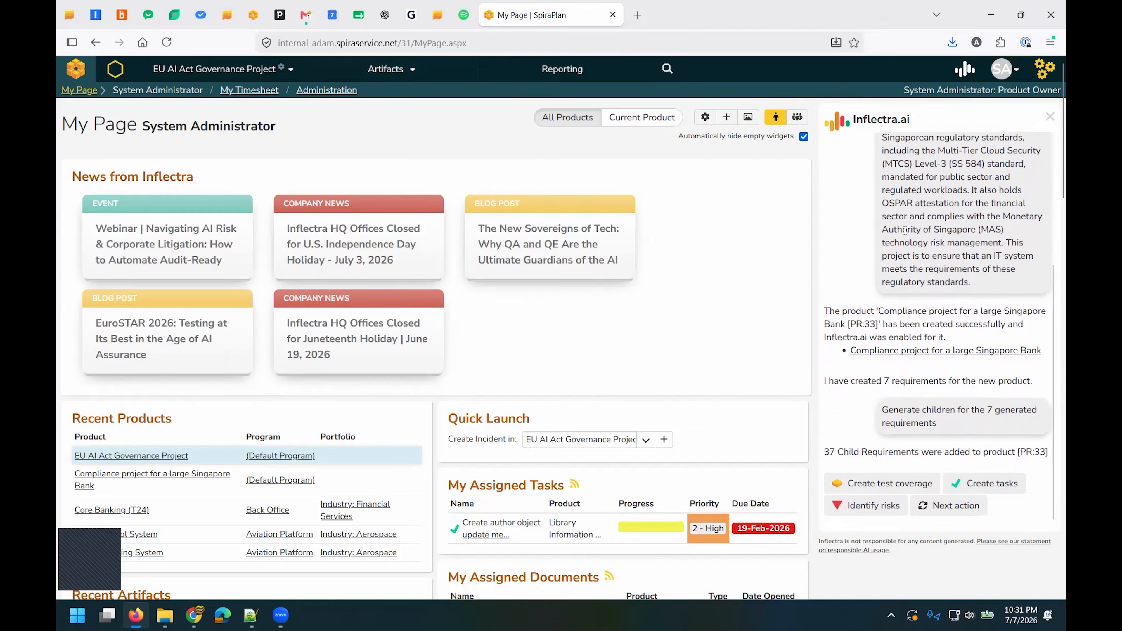
Open the new product's home page from the assistant's reply, close the old My Page, and examine the product name and overview.
{"action": "left_click", "coordinate": [880, 352]}
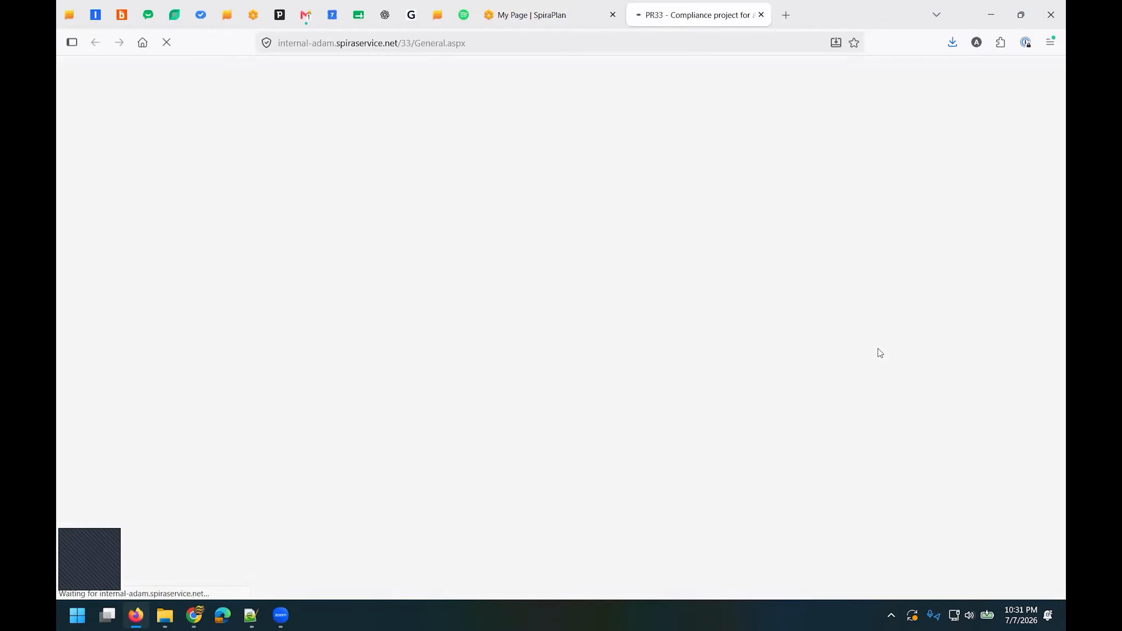
{"action": "left_click", "coordinate": [612, 15]}
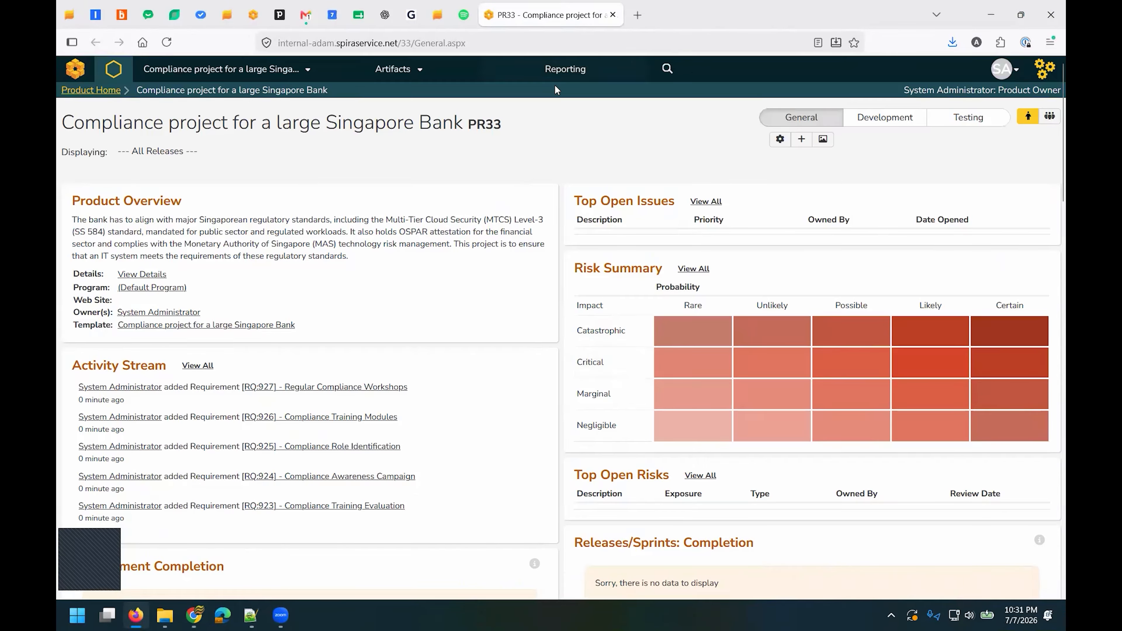
{"action": "left_click_drag", "start_coordinate": [515, 130], "coordinate": [62, 118]}
{"action": "left_click_drag", "start_coordinate": [353, 257], "coordinate": [71, 225]}
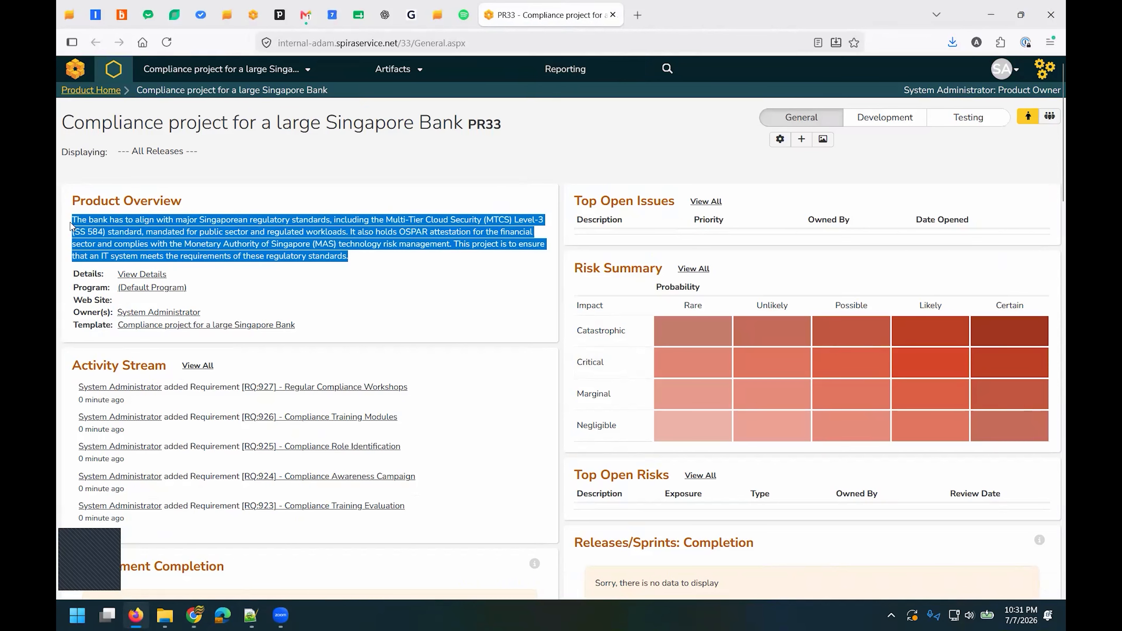
Open the product's requirements list and increase the rows per page so all requirements fit on one page.
{"action": "left_click", "coordinate": [397, 69]}
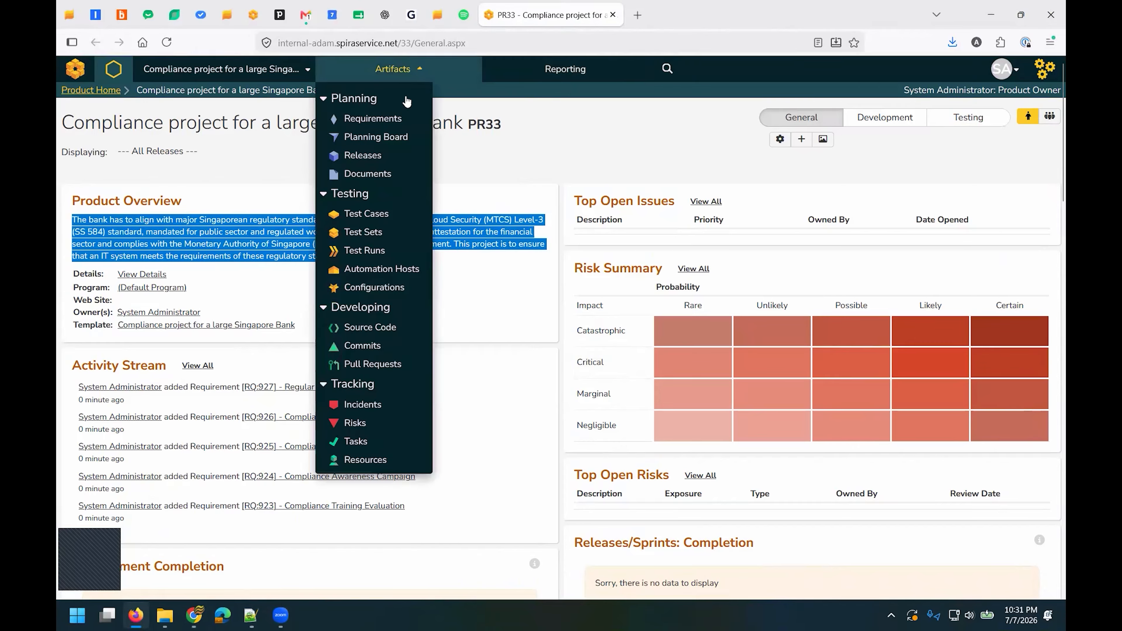
{"action": "left_click", "coordinate": [394, 121]}
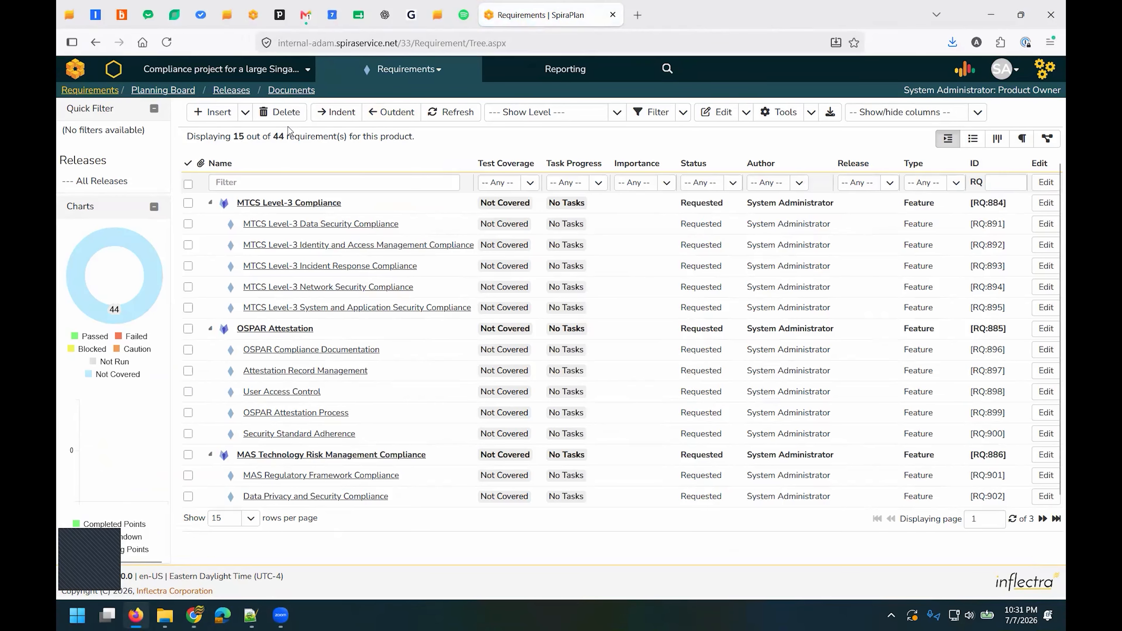
{"action": "left_click", "coordinate": [250, 518]}
{"action": "scroll", "coordinate": [229, 530], "scroll_direction": "down", "scroll_amount": 3}
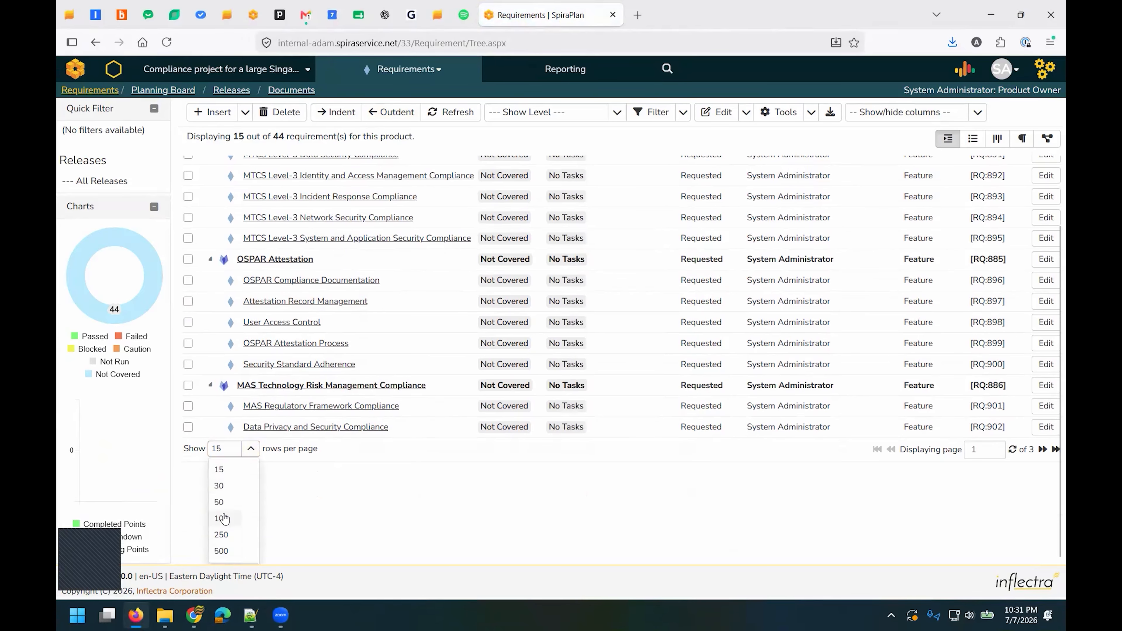
{"action": "left_click", "coordinate": [223, 512]}
{"action": "scroll", "coordinate": [283, 265], "scroll_direction": "up", "scroll_amount": 3}
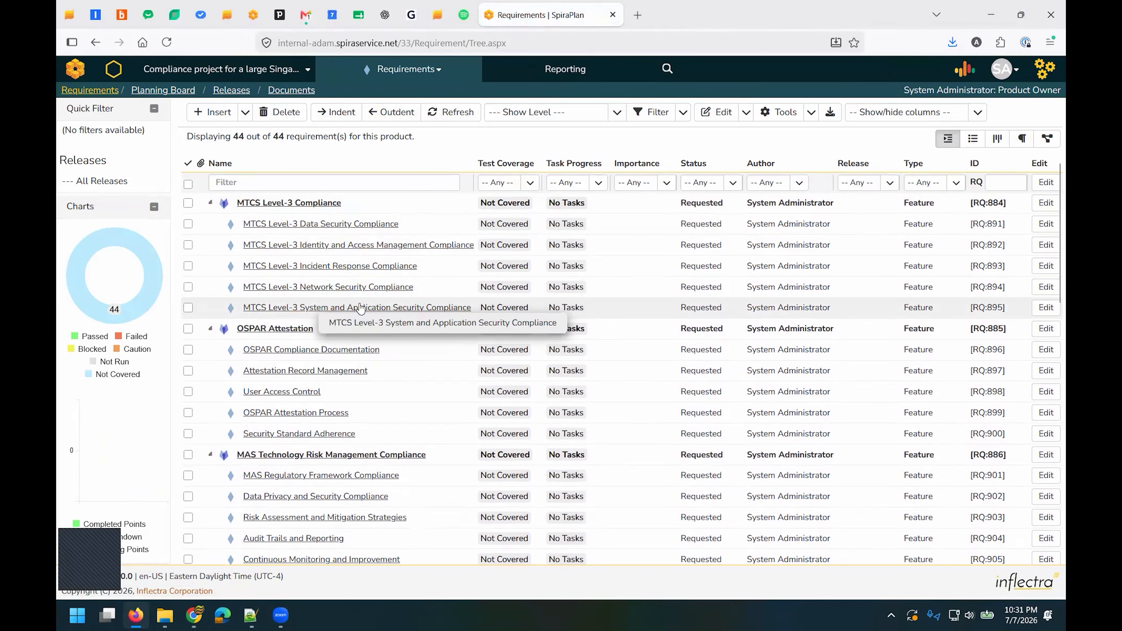
Examine the generated requirements hierarchy, from MTCS Level-3 Compliance through Training and Awareness, including the summary descriptions of individual requirements.
{"action": "mouse_move", "coordinate": [360, 308]}
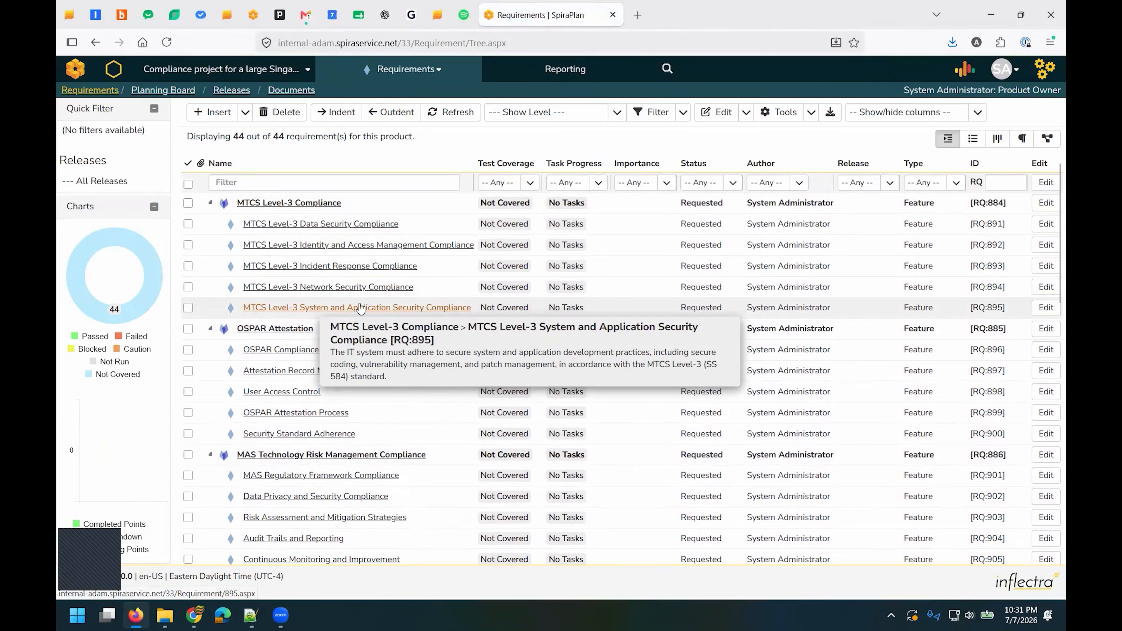
{"action": "mouse_move", "coordinate": [310, 204]}
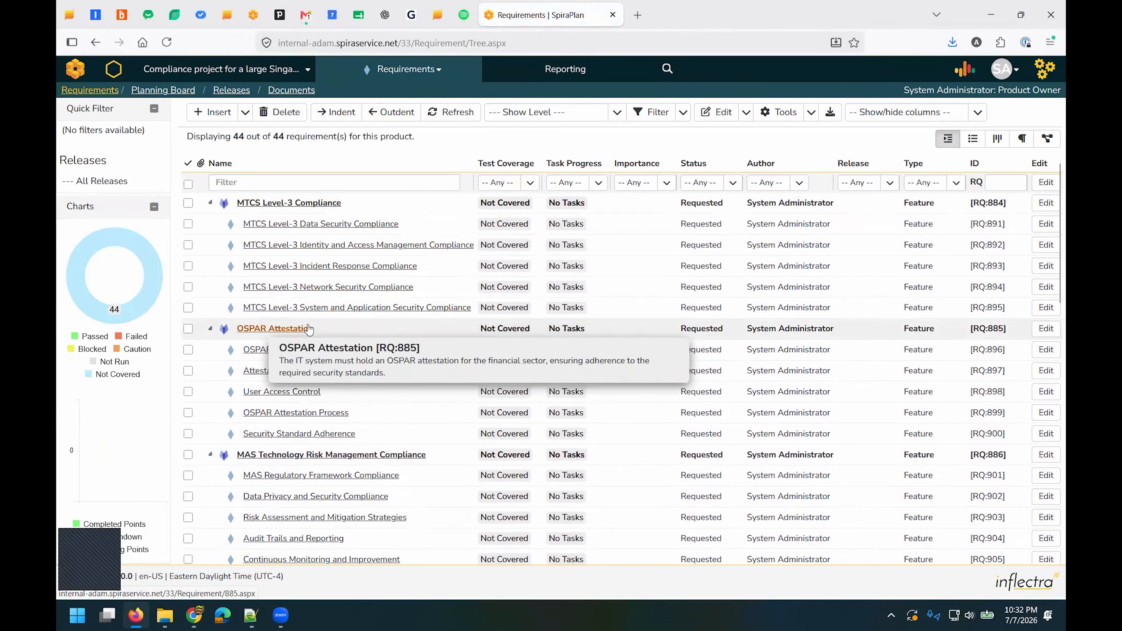
{"action": "scroll", "coordinate": [423, 359], "scroll_direction": "down", "scroll_amount": 3}
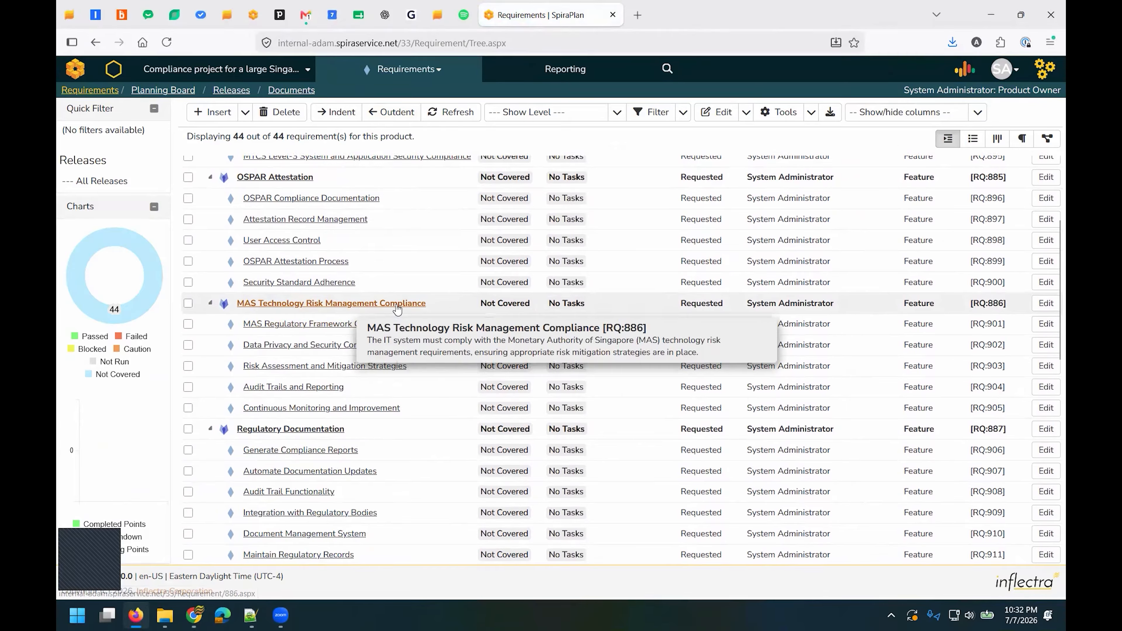
{"action": "scroll", "coordinate": [363, 357], "scroll_direction": "down", "scroll_amount": 3}
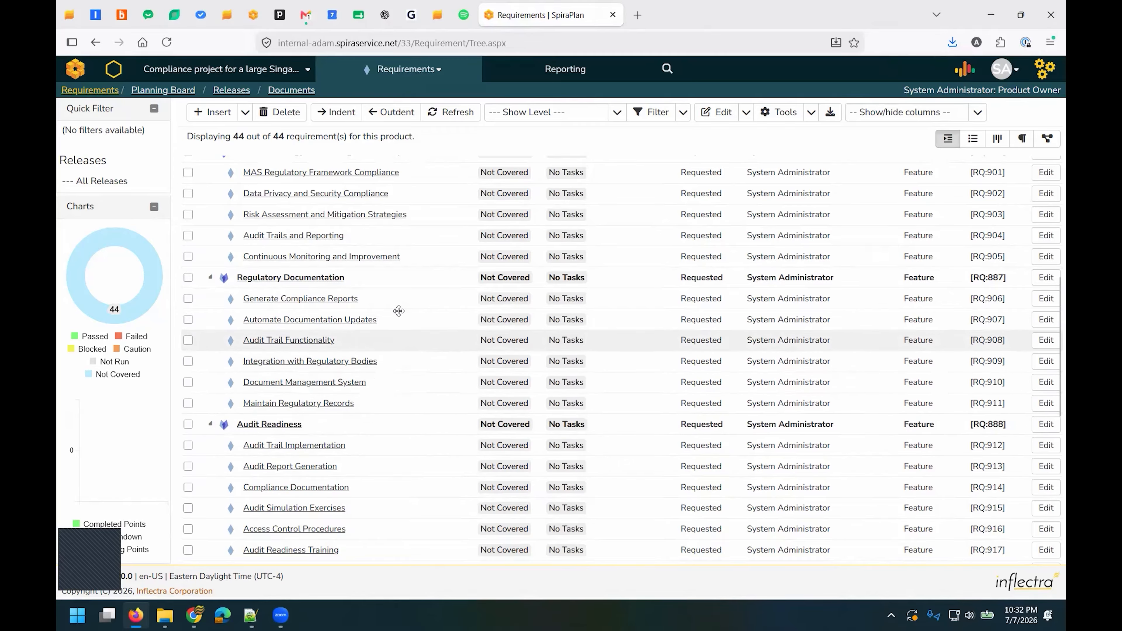
{"action": "scroll", "coordinate": [356, 446], "scroll_direction": "down", "scroll_amount": 1}
{"action": "scroll", "coordinate": [356, 446], "scroll_direction": "down", "scroll_amount": 3}
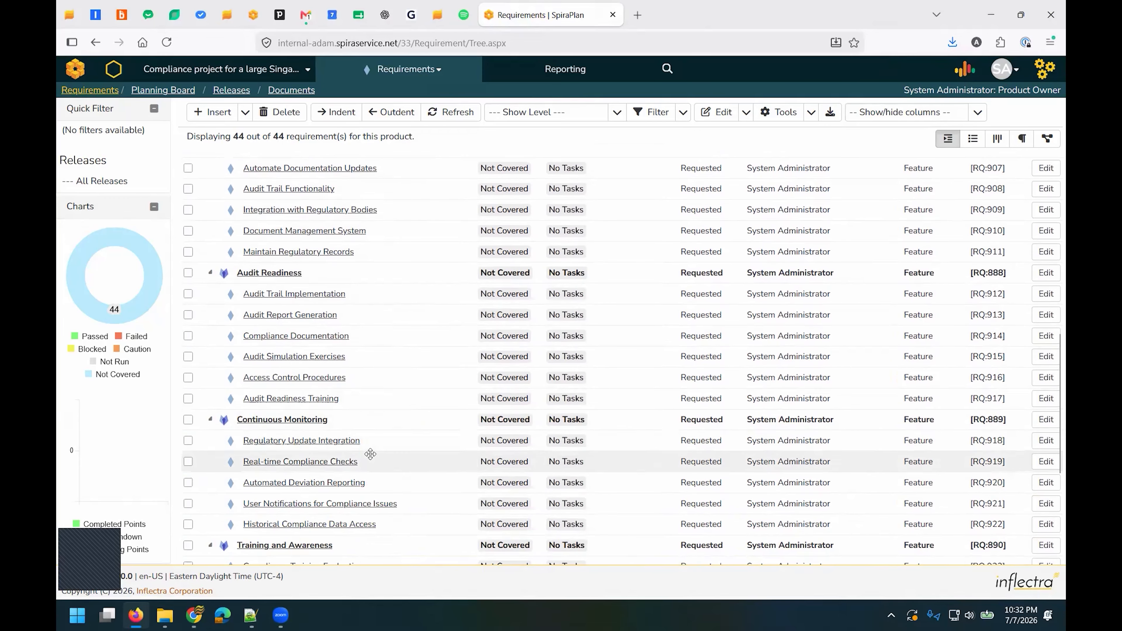
{"action": "scroll", "coordinate": [367, 439], "scroll_direction": "down", "scroll_amount": 5}
{"action": "scroll", "coordinate": [371, 456], "scroll_direction": "up", "scroll_amount": 3}
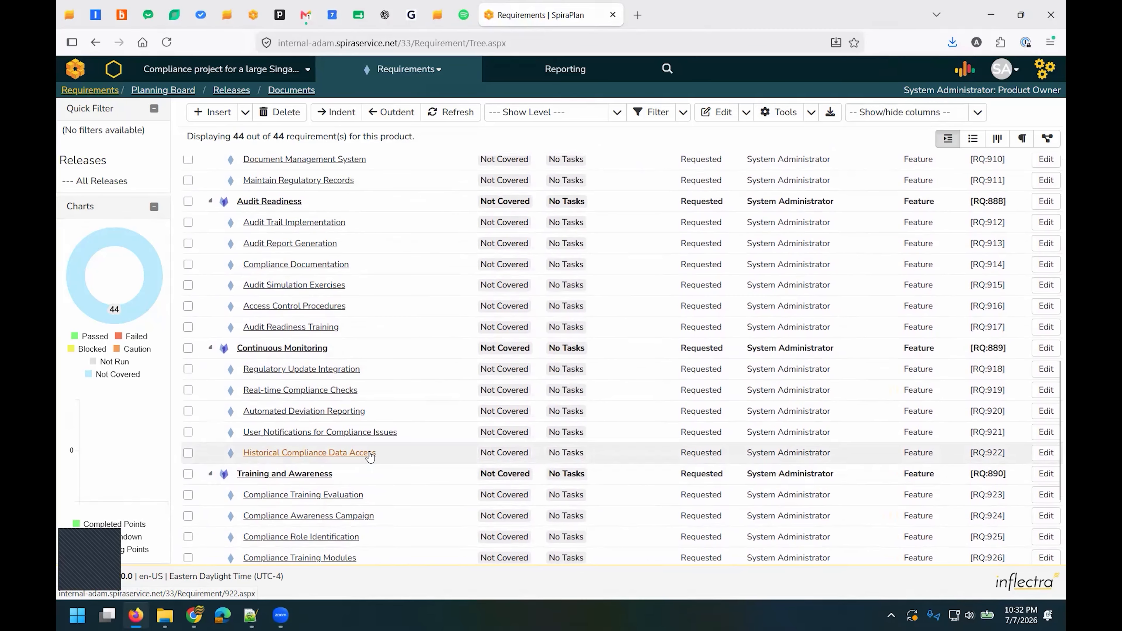
{"action": "scroll", "coordinate": [371, 455], "scroll_direction": "up", "scroll_amount": 10}
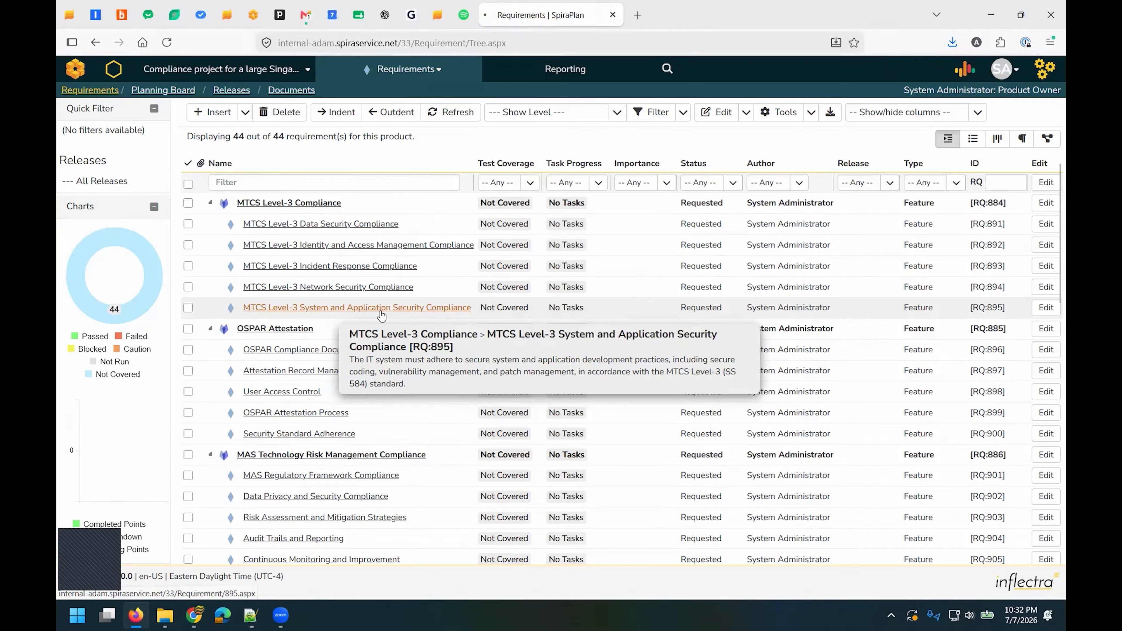
Open the "MTCS Level-3 System and Application Security Compliance" requirement and examine its name, description and neighbouring requirements.
{"action": "left_click", "coordinate": [378, 312]}
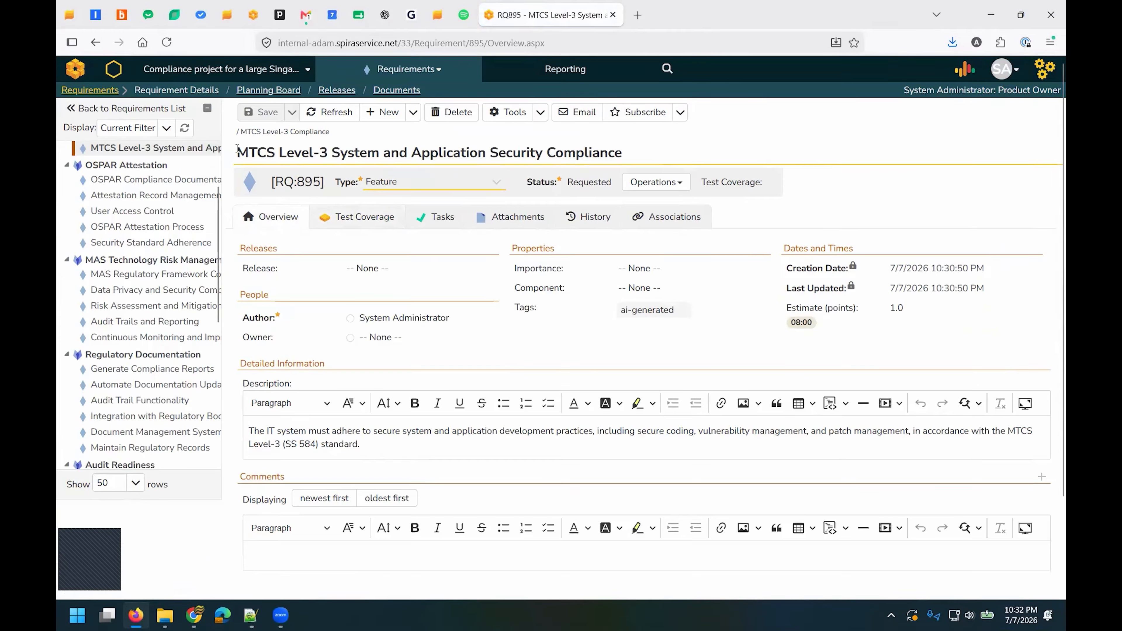
{"action": "left_click_drag", "start_coordinate": [238, 155], "coordinate": [627, 159]}
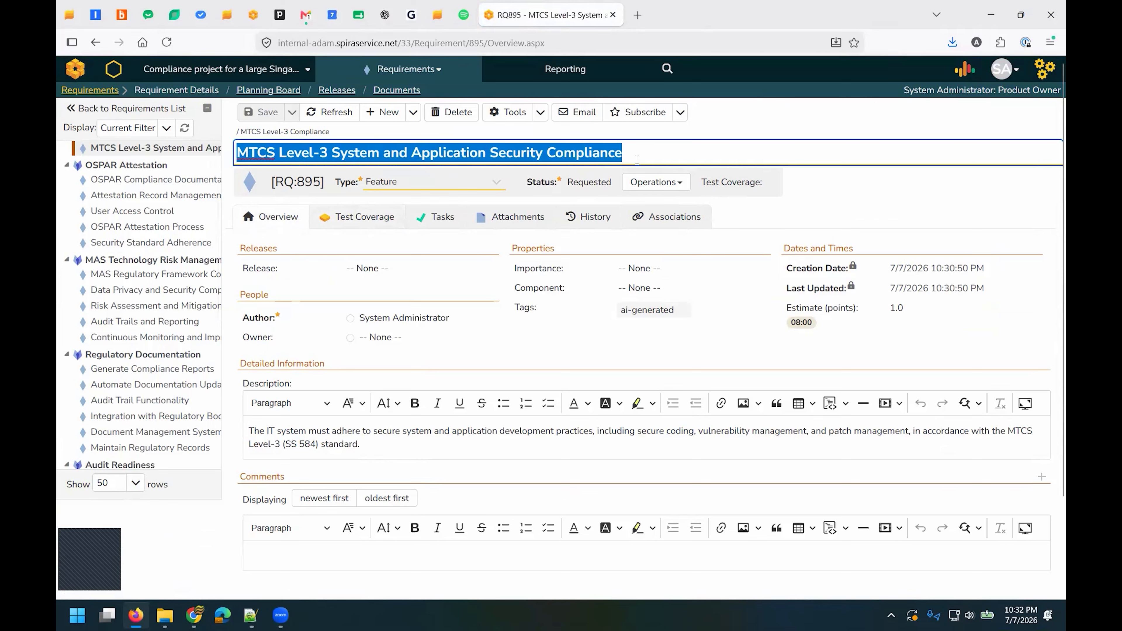
{"action": "left_click_drag", "start_coordinate": [360, 444], "coordinate": [185, 398]}
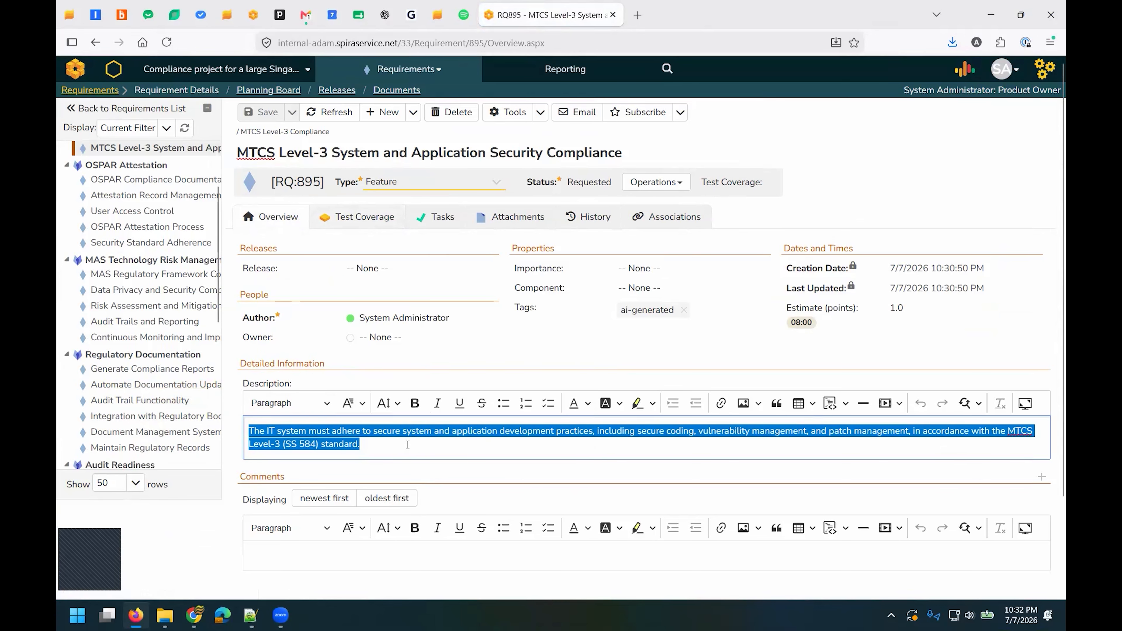
{"action": "scroll", "coordinate": [163, 208], "scroll_direction": "up", "scroll_amount": 3}
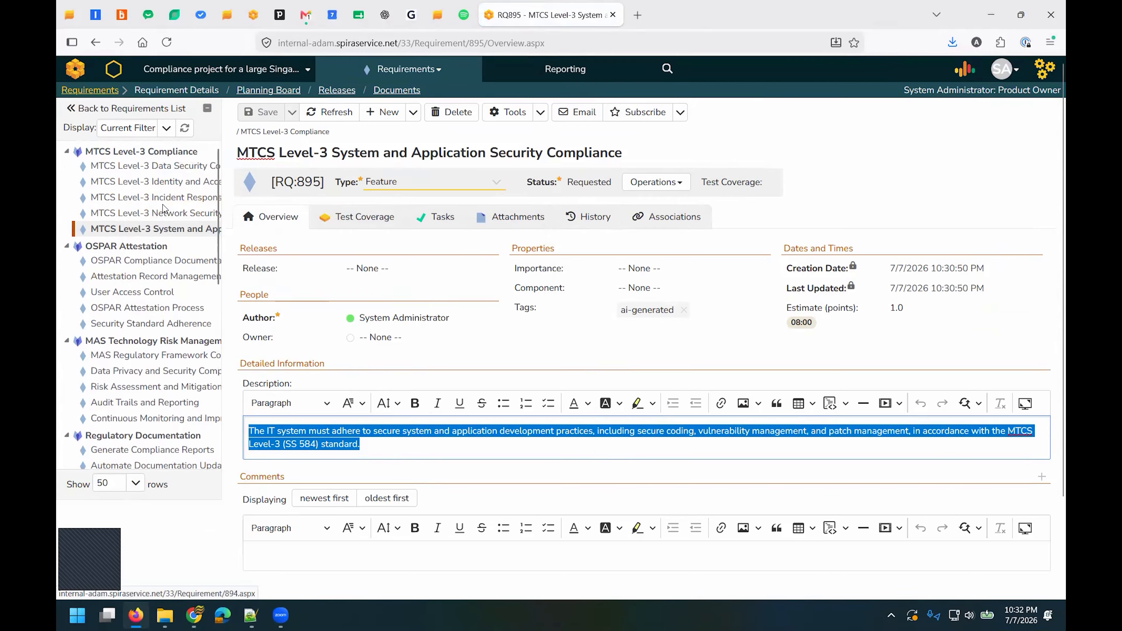
Examine the descriptions of the MTCS Level-3 Incident Response, MAS Regulatory Framework, Continuous Monitoring and Improvement, and OSPAR Compliance Documentation requirements.
{"action": "left_click", "coordinate": [163, 203]}
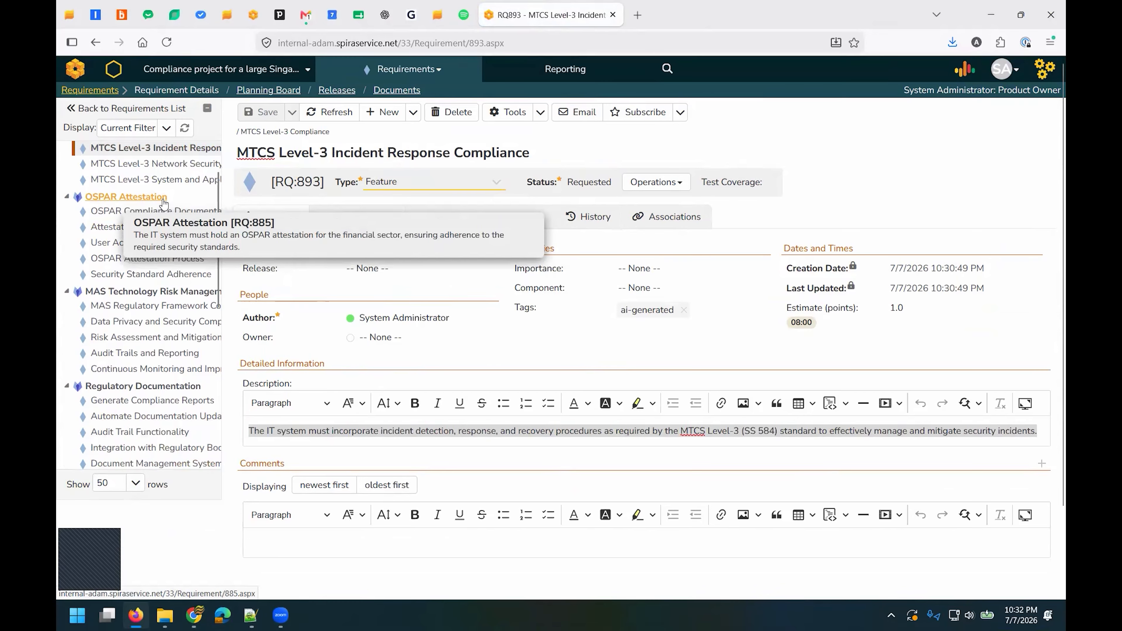
{"action": "left_click", "coordinate": [377, 435]}
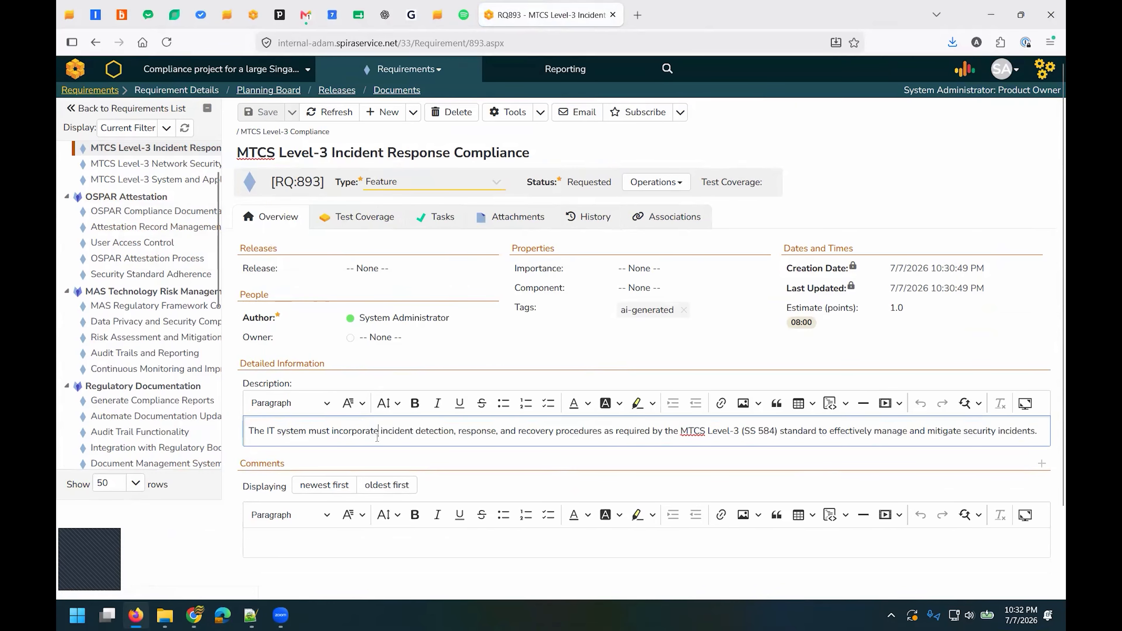
{"action": "left_click", "coordinate": [145, 306]}
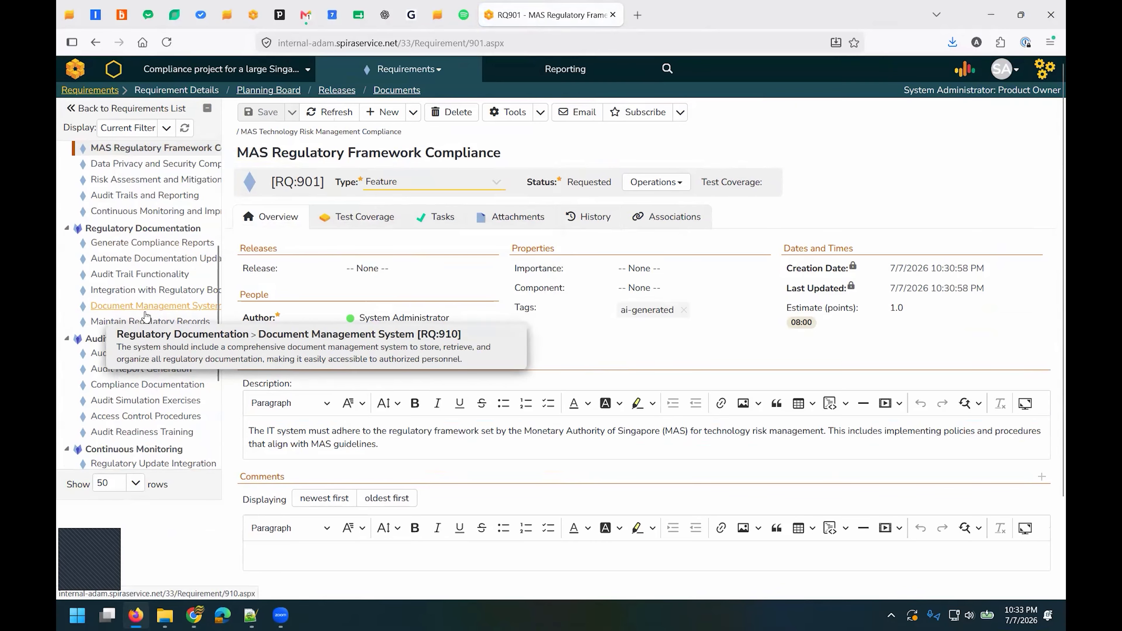
{"action": "left_click", "coordinate": [159, 214]}
{"action": "scroll", "coordinate": [158, 215], "scroll_direction": "up", "scroll_amount": 4}
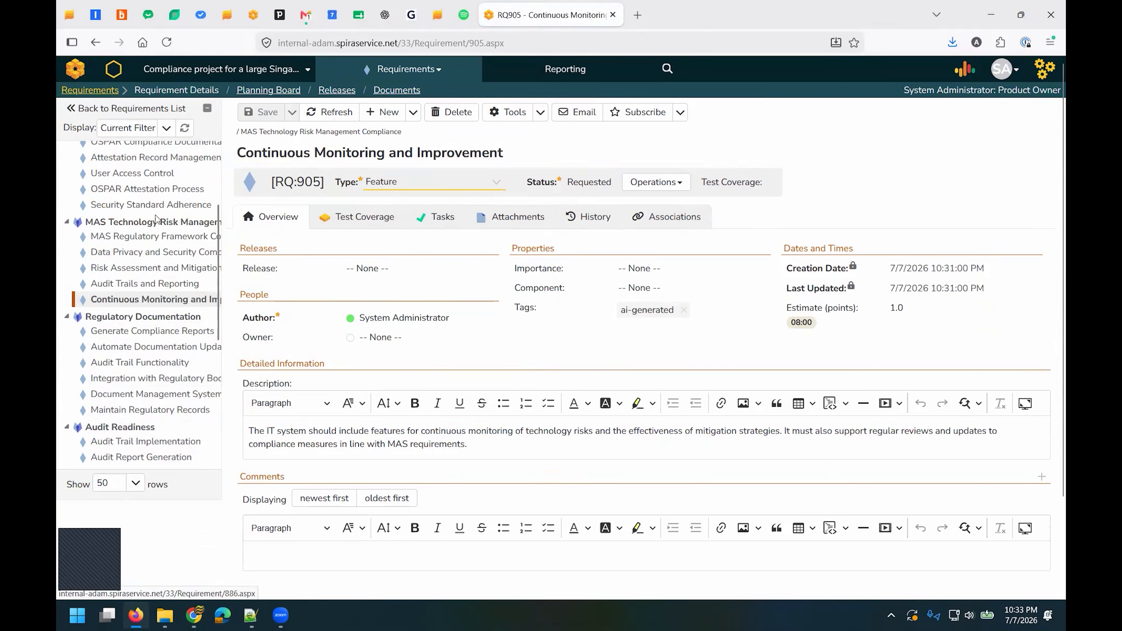
{"action": "scroll", "coordinate": [123, 206], "scroll_direction": "up", "scroll_amount": 3}
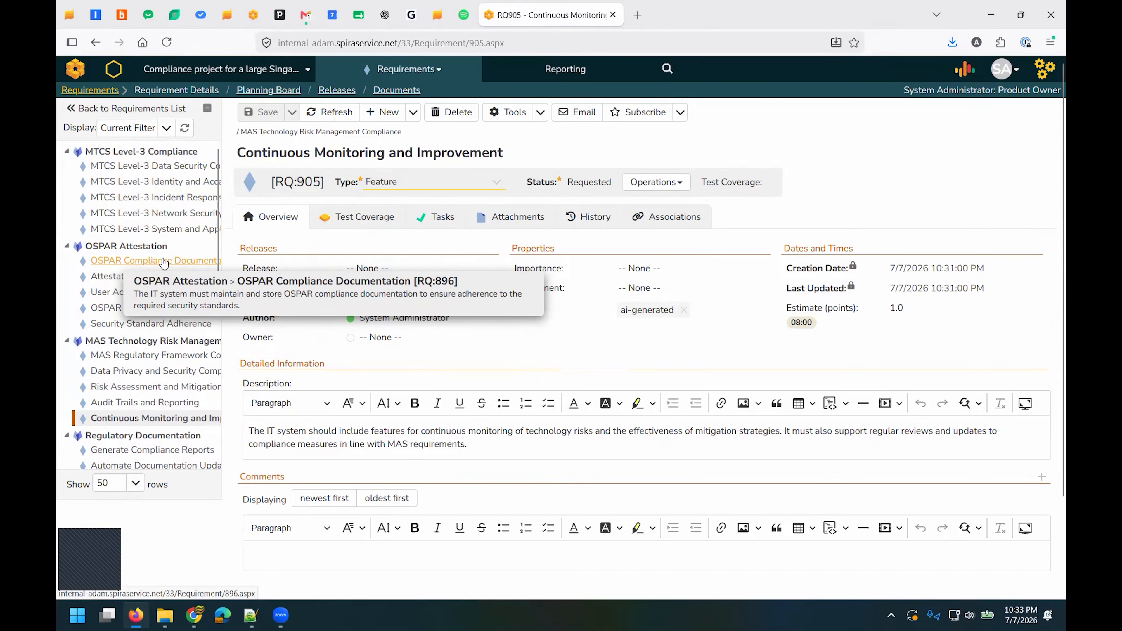
{"action": "left_click", "coordinate": [164, 260]}
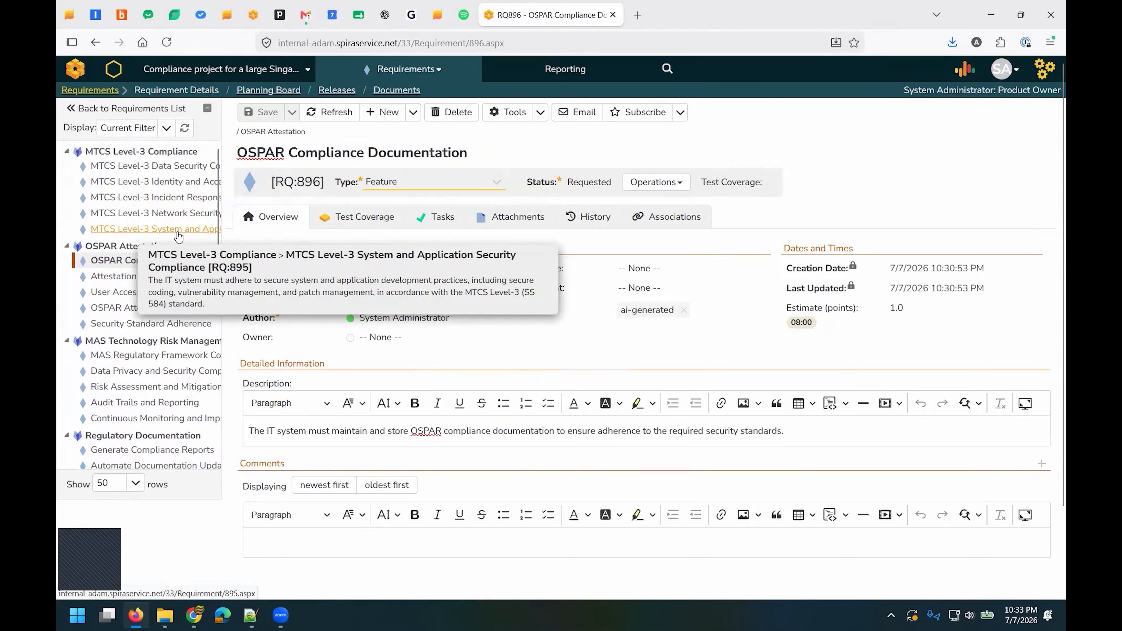
Generate test coverage for the "MTCS Level-3 System and Application Security Compliance" requirement with Inflectra.ai and refresh its test case list.
{"action": "left_click", "coordinate": [177, 231]}
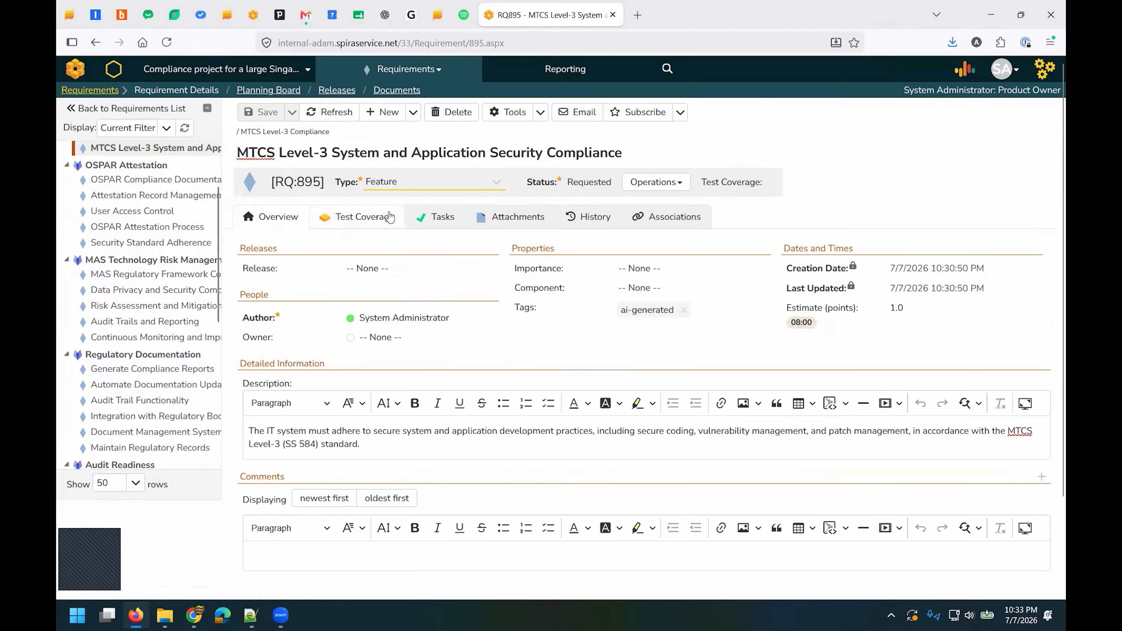
{"action": "left_click", "coordinate": [366, 226]}
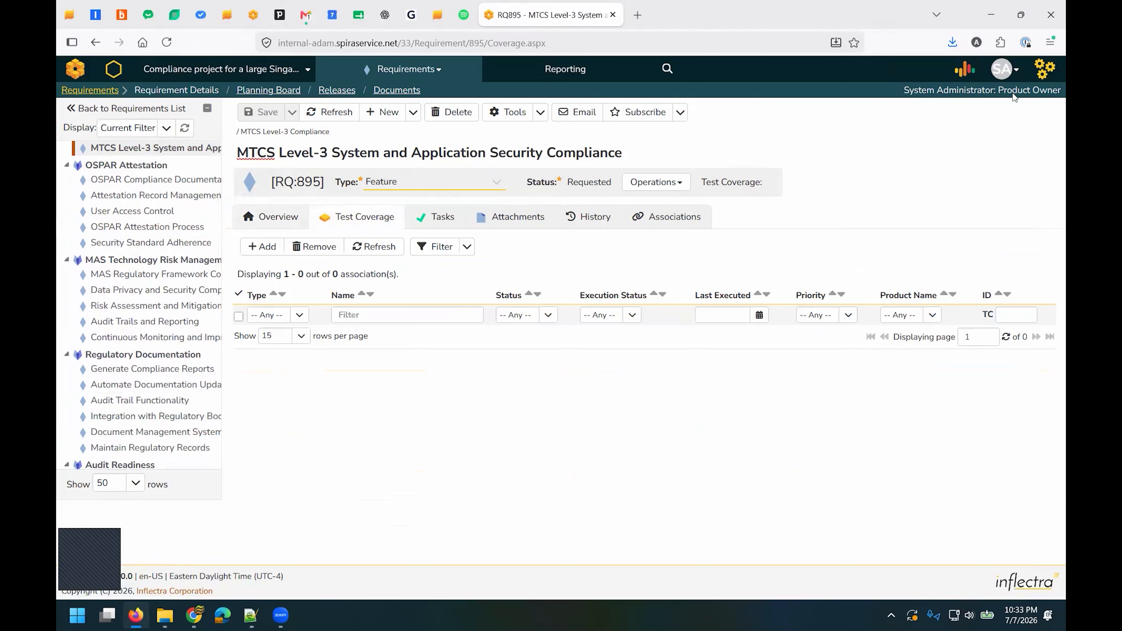
{"action": "left_click", "coordinate": [967, 70]}
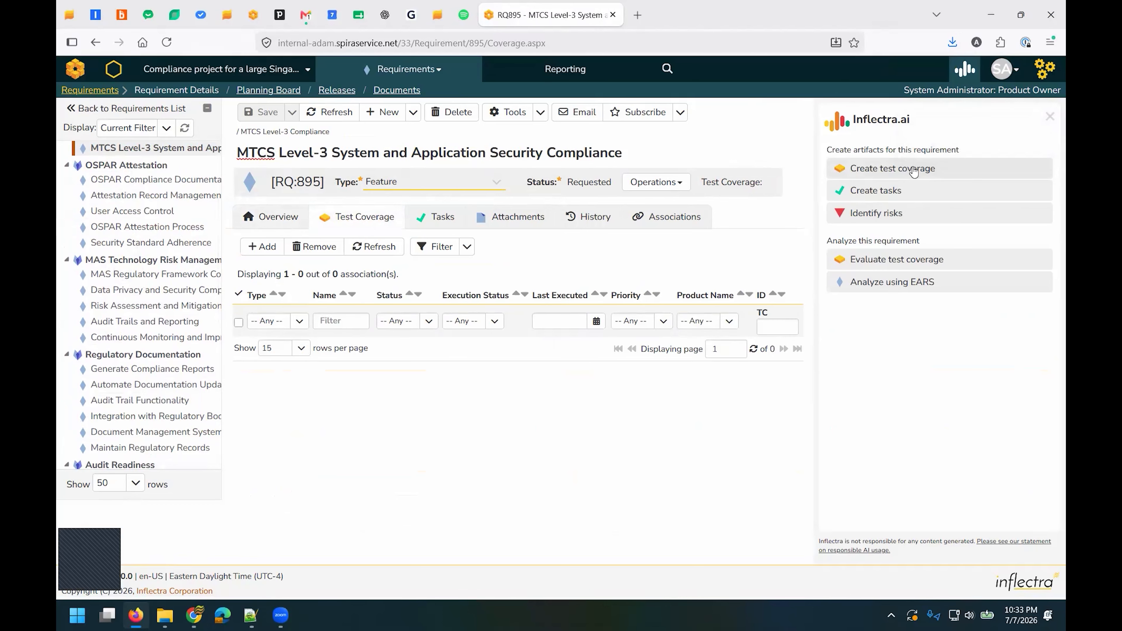
{"action": "left_click", "coordinate": [913, 172]}
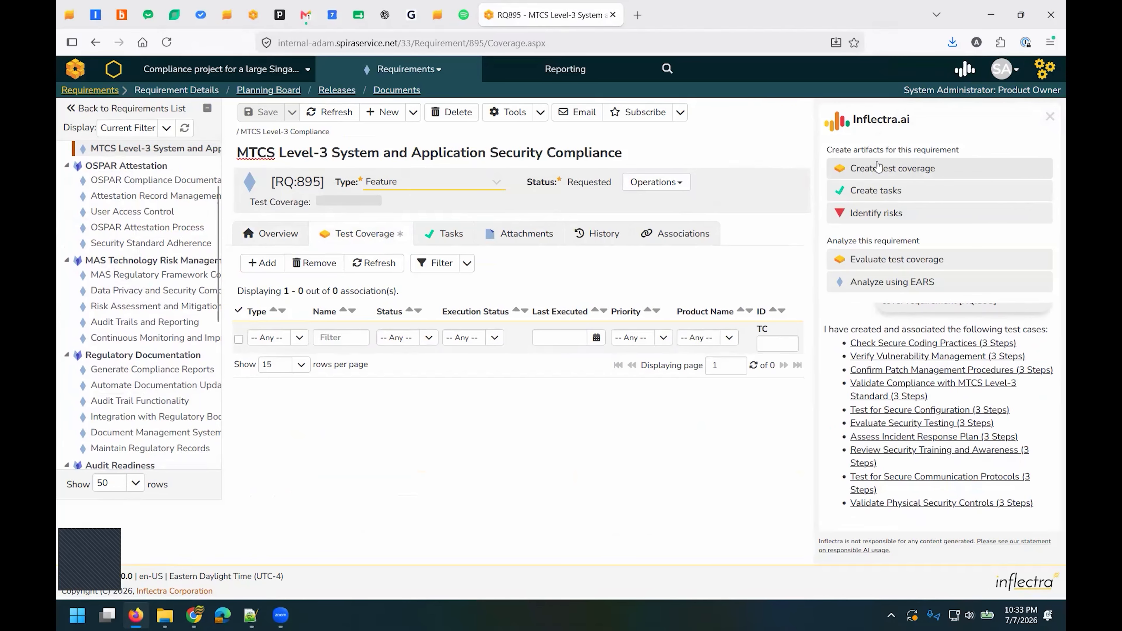
{"action": "left_click", "coordinate": [373, 262]}
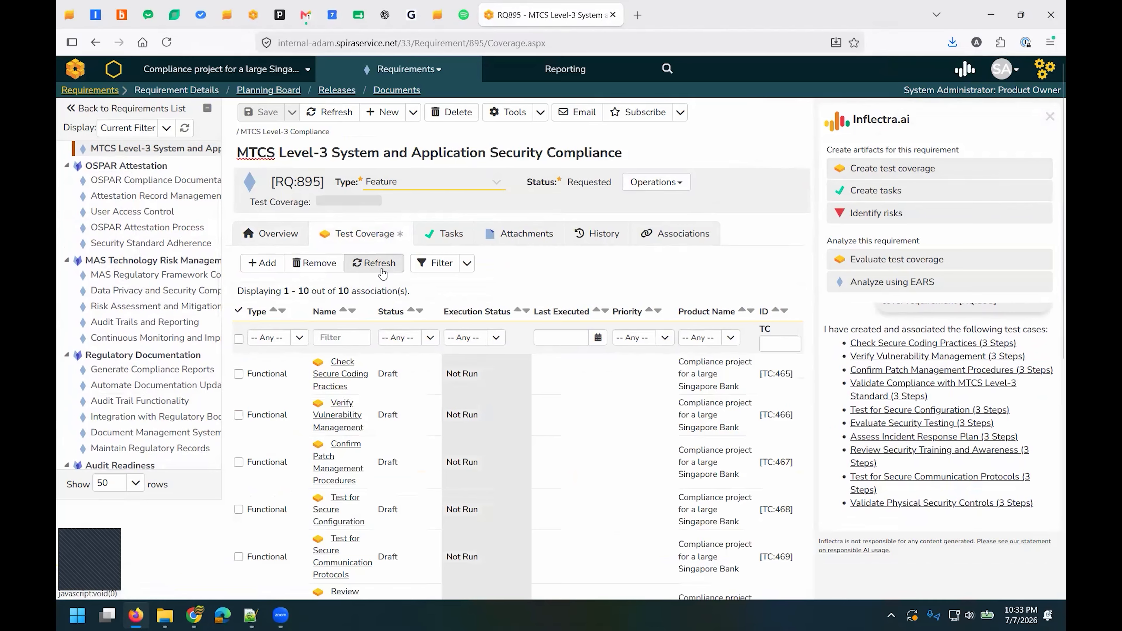
Close the Inflectra.ai assistant and examine the generated test cases covering the requirement.
{"action": "left_click", "coordinate": [1050, 117]}
{"action": "scroll", "coordinate": [492, 222], "scroll_direction": "down", "scroll_amount": 3}
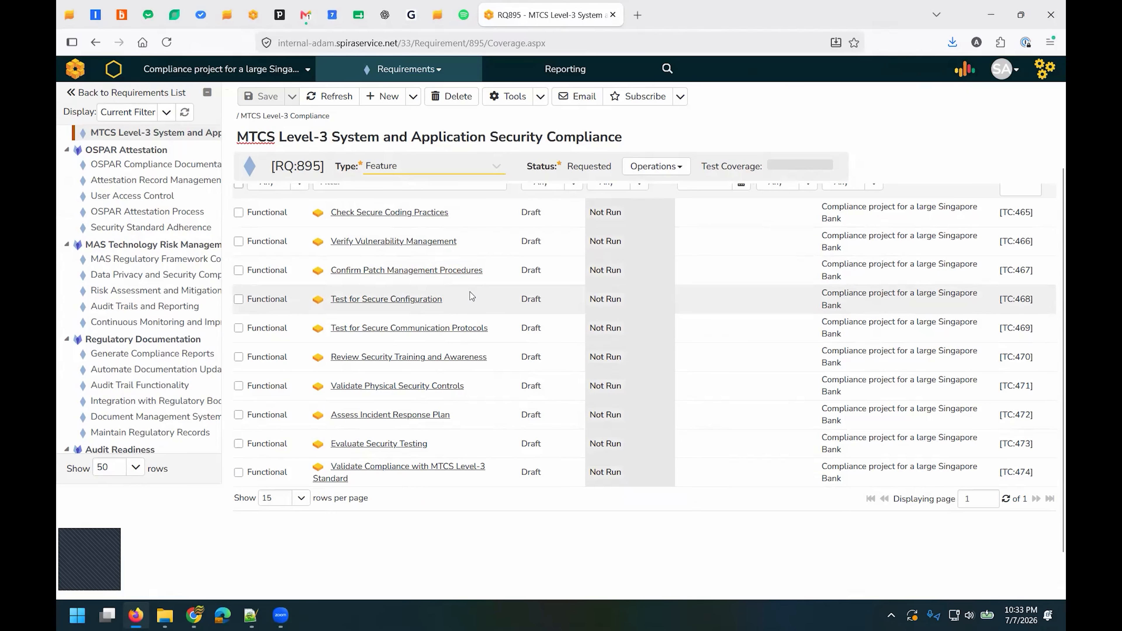
{"action": "scroll", "coordinate": [485, 288], "scroll_direction": "up", "scroll_amount": 2}
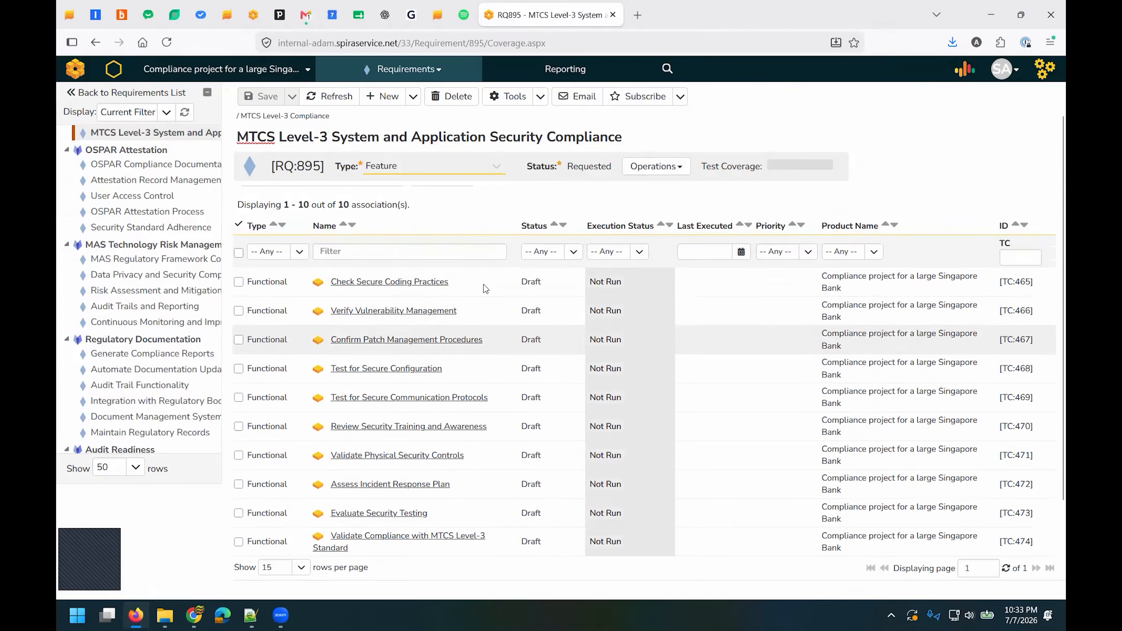
Open the "Check Secure Coding Practices" test case in a new browser tab and examine its name, description and test steps.
{"action": "mouse_move", "coordinate": [432, 290]}
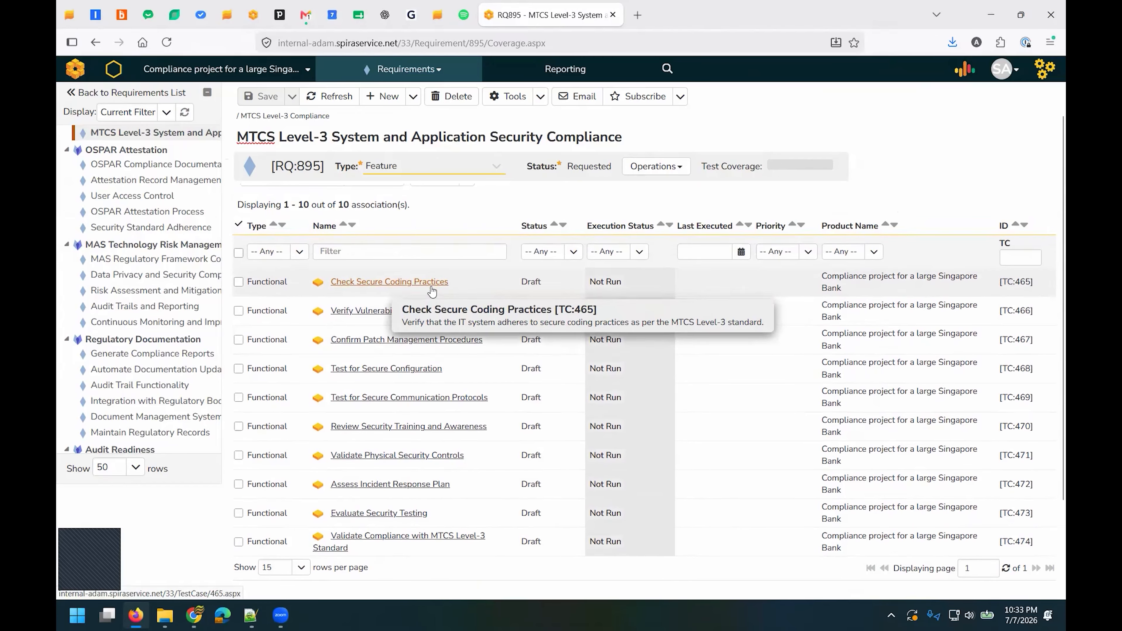
{"action": "left_click", "coordinate": [432, 283], "text": "ctrl"}
{"action": "left_click", "coordinate": [672, 13]}
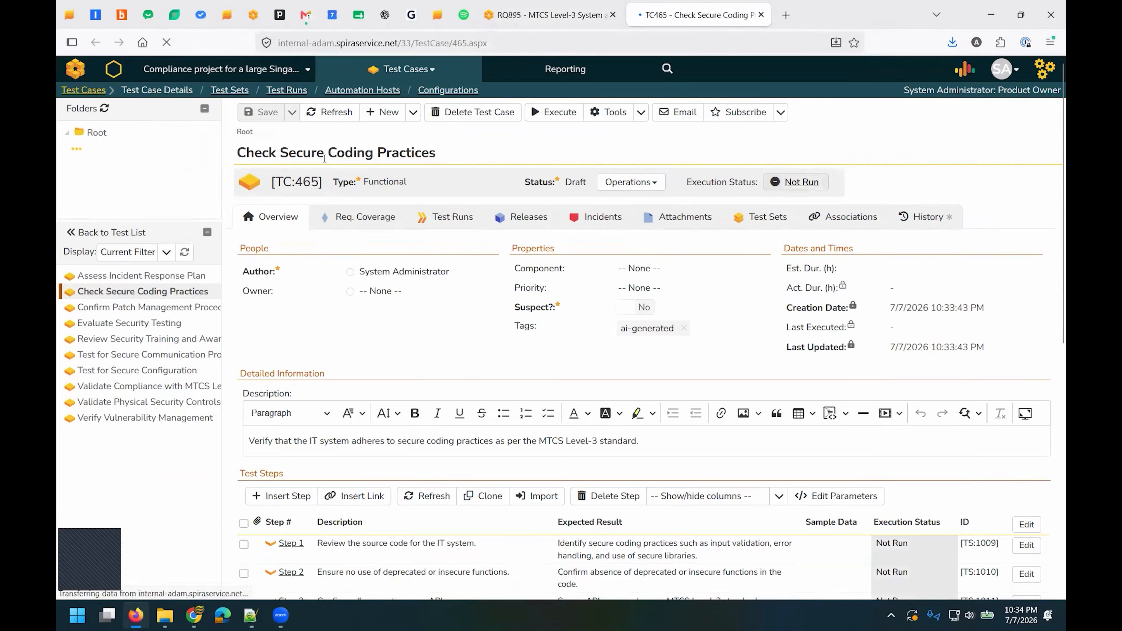
{"action": "left_click", "coordinate": [560, 156]}
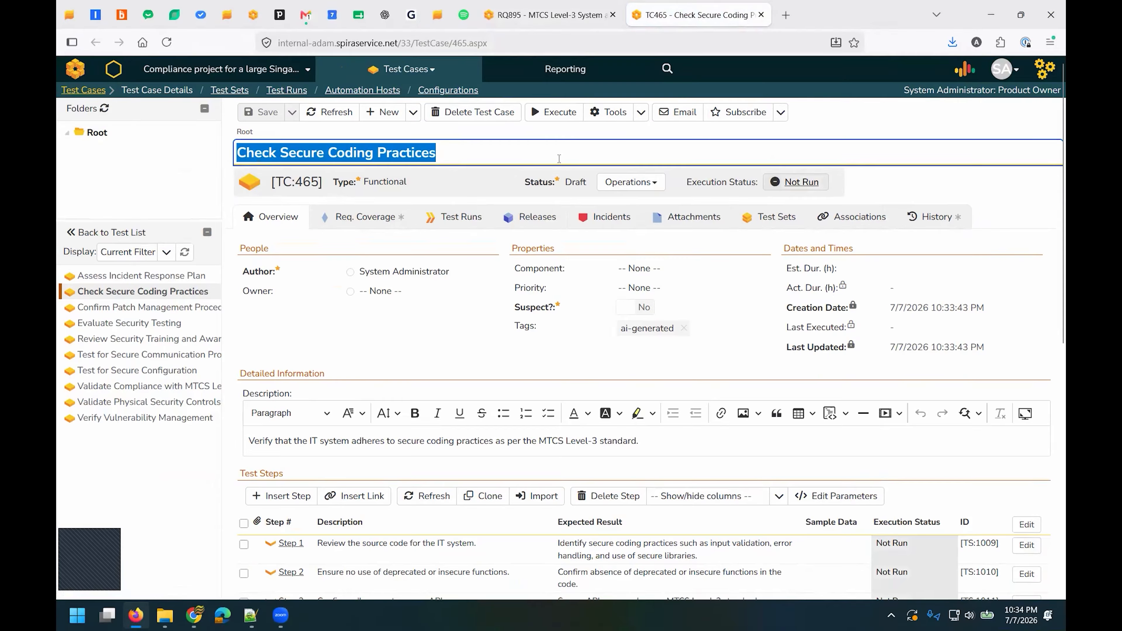
{"action": "scroll", "coordinate": [569, 393], "scroll_direction": "down", "scroll_amount": 5}
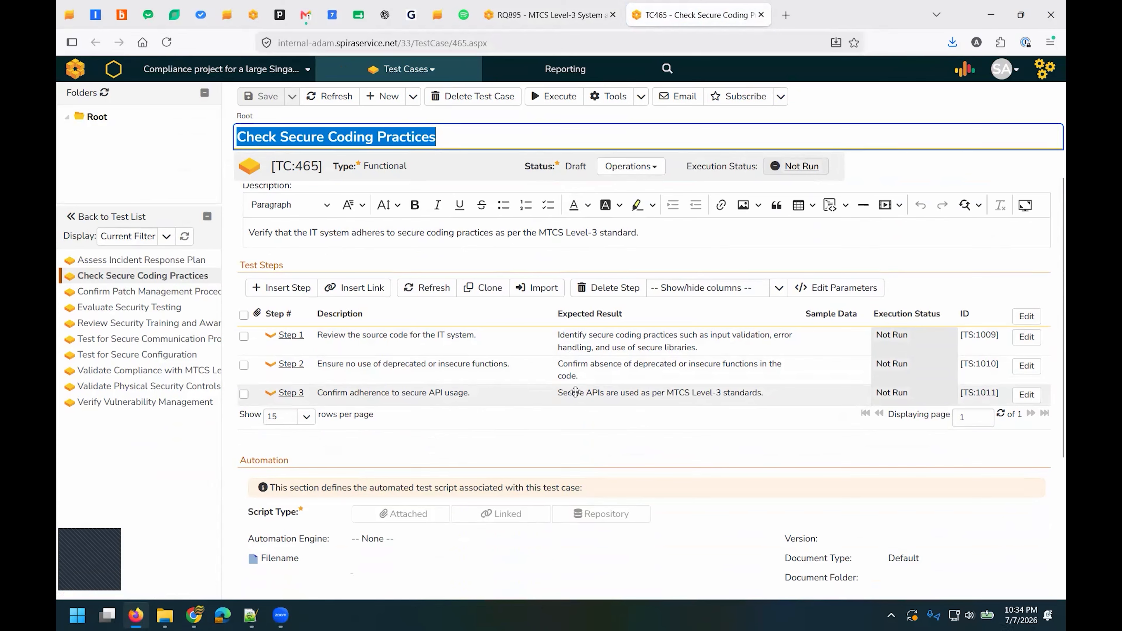
Return to the requirement, generate its development tasks with Inflectra.ai, refresh the task list, and review the test coverage and tasks.
{"action": "left_click", "coordinate": [560, 16]}
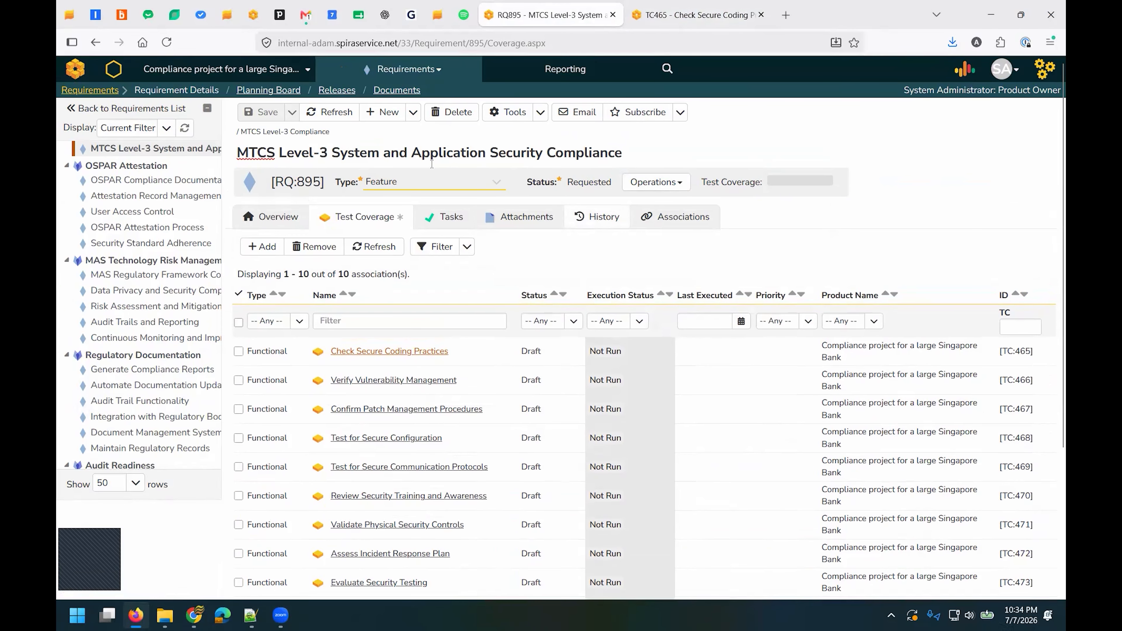
{"action": "left_click", "coordinate": [454, 221]}
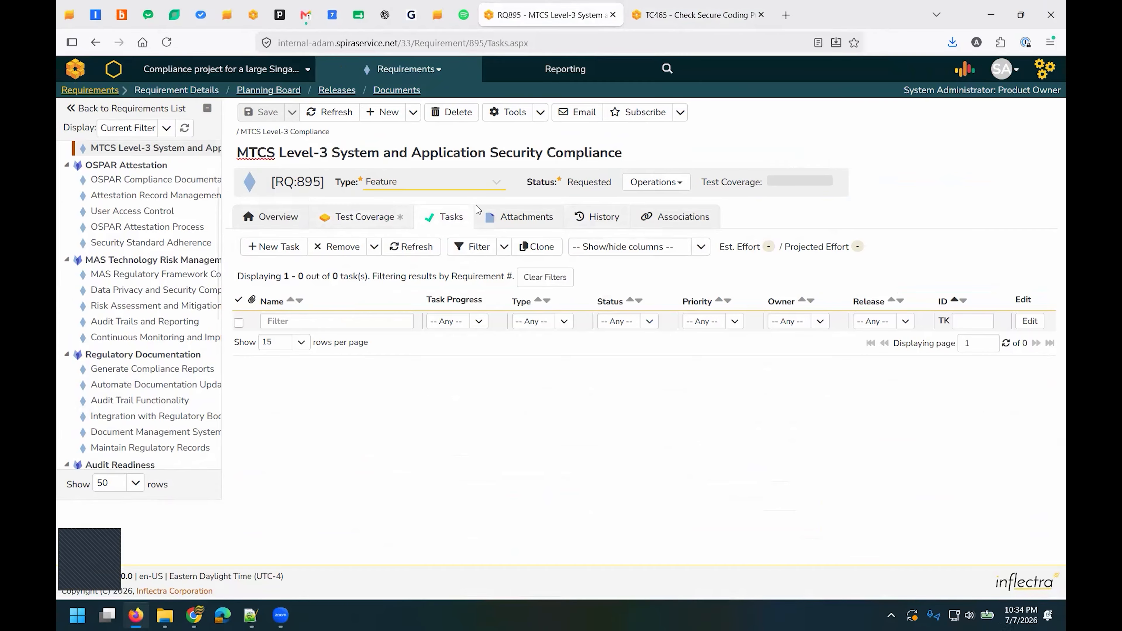
{"action": "left_click", "coordinate": [964, 69]}
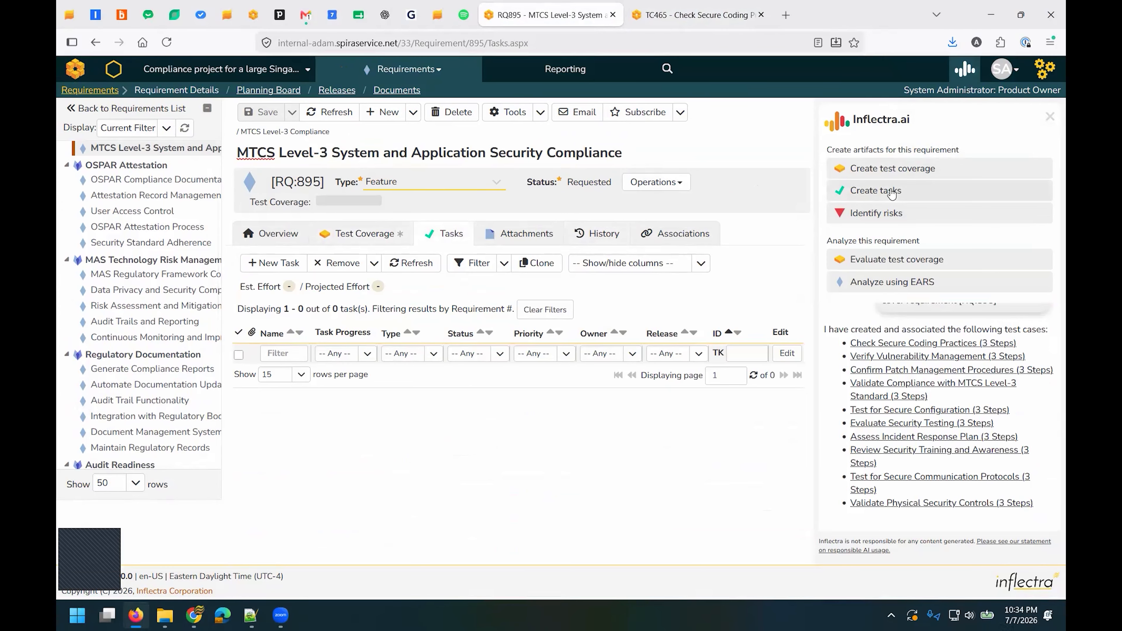
{"action": "left_click", "coordinate": [893, 189]}
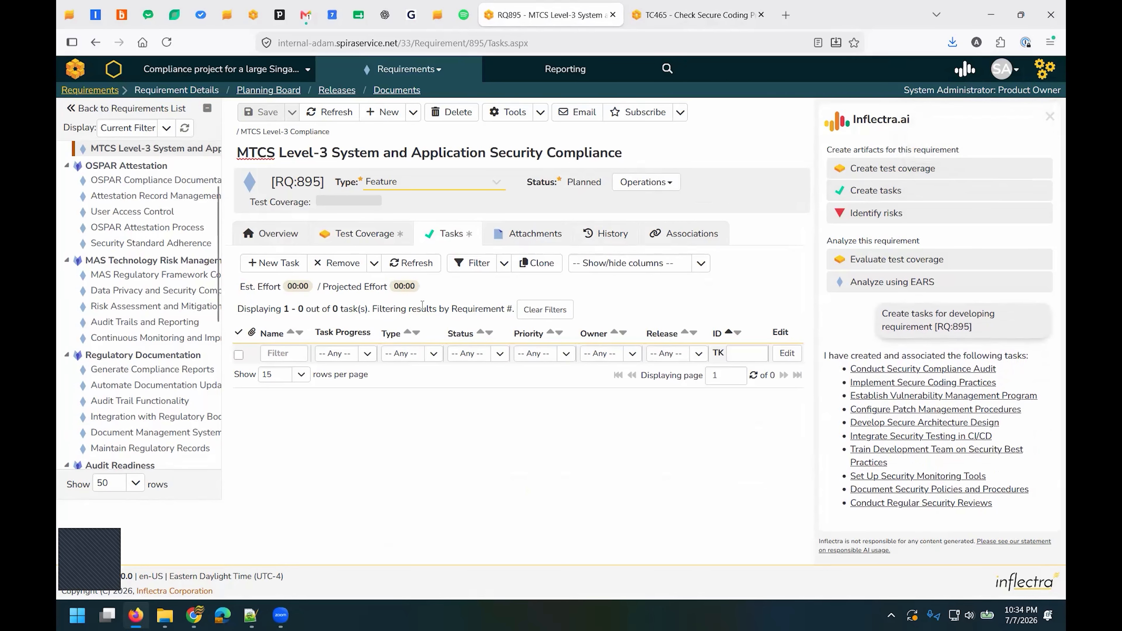
{"action": "left_click", "coordinate": [410, 262]}
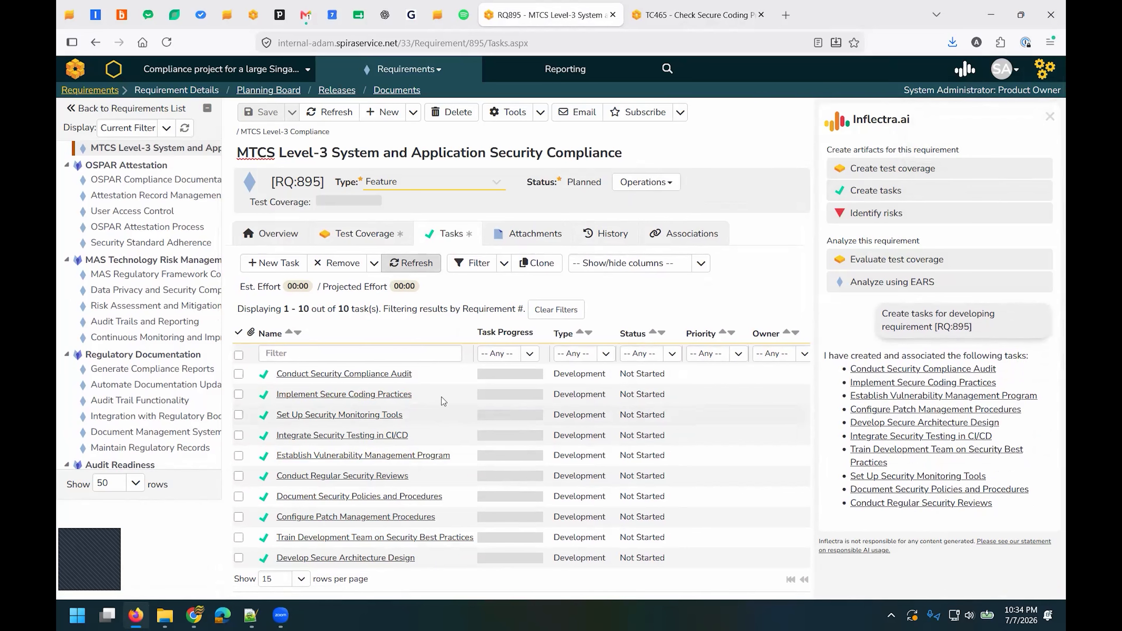
{"action": "left_click", "coordinate": [362, 233]}
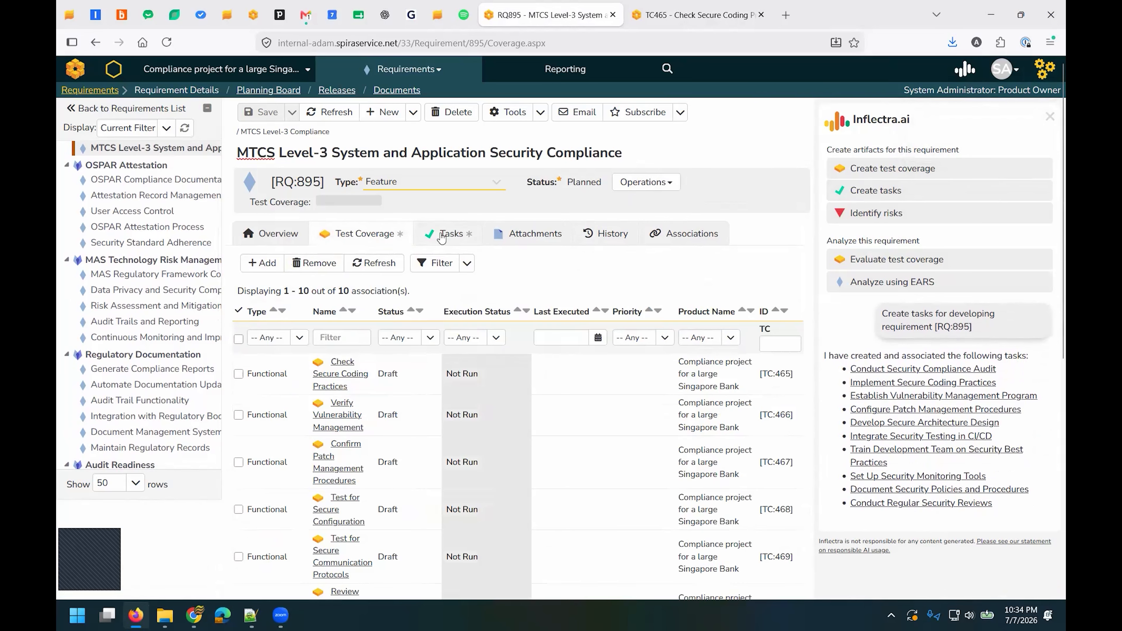
{"action": "left_click", "coordinate": [451, 235]}
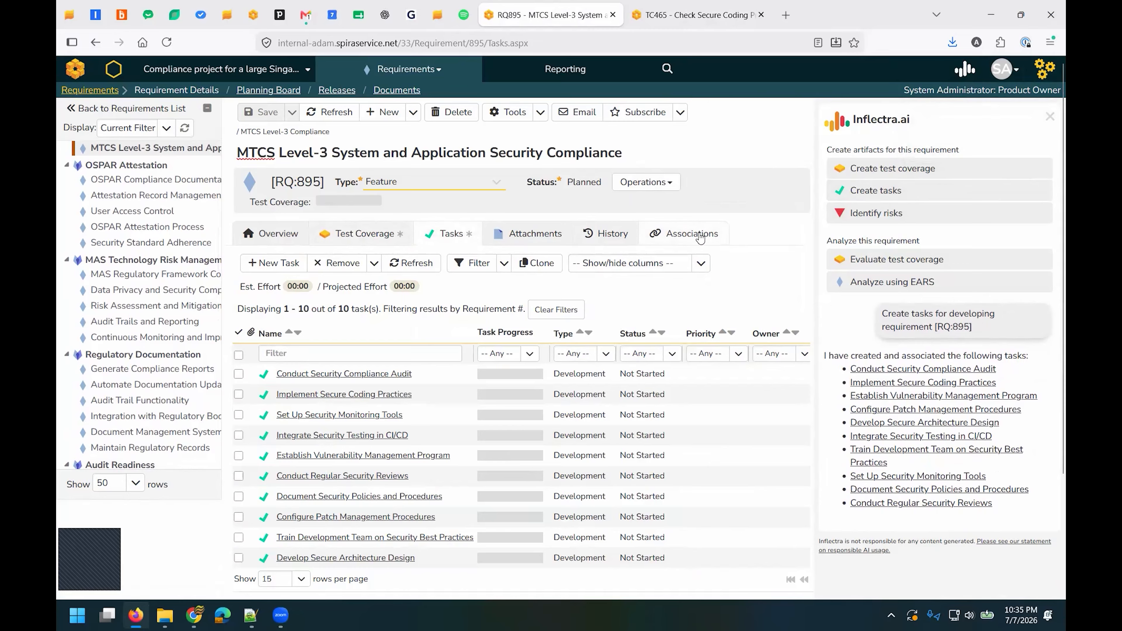
Identify risks for the system and application security requirement with Inflectra.ai, show its associations, and close the assistant.
{"action": "left_click", "coordinate": [915, 214]}
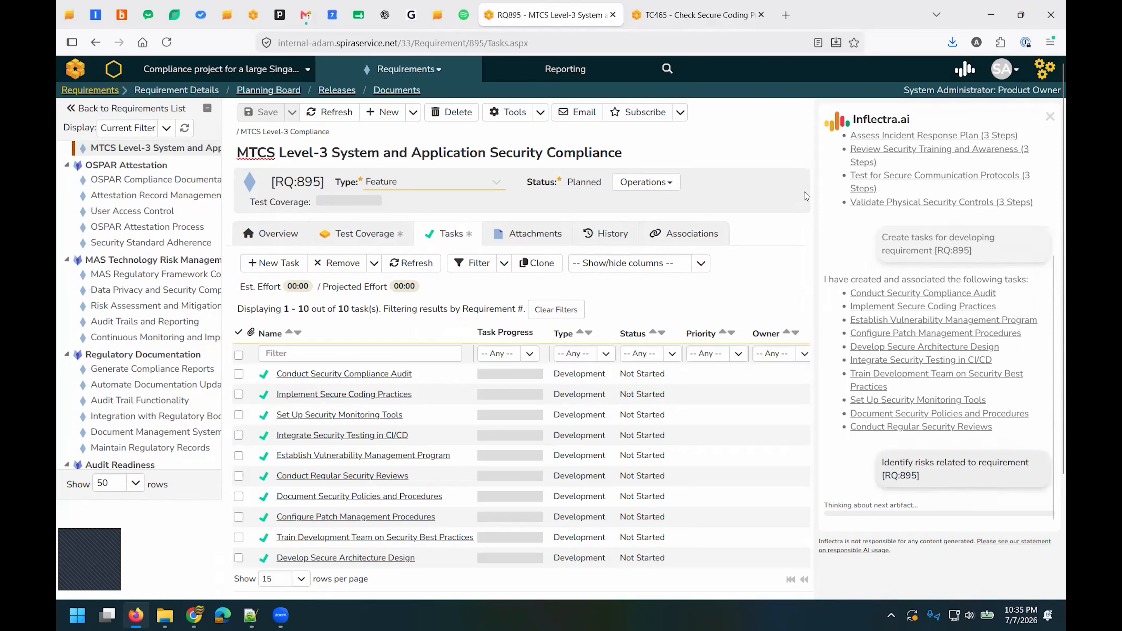
{"action": "left_click_drag", "start_coordinate": [623, 153], "coordinate": [185, 157]}
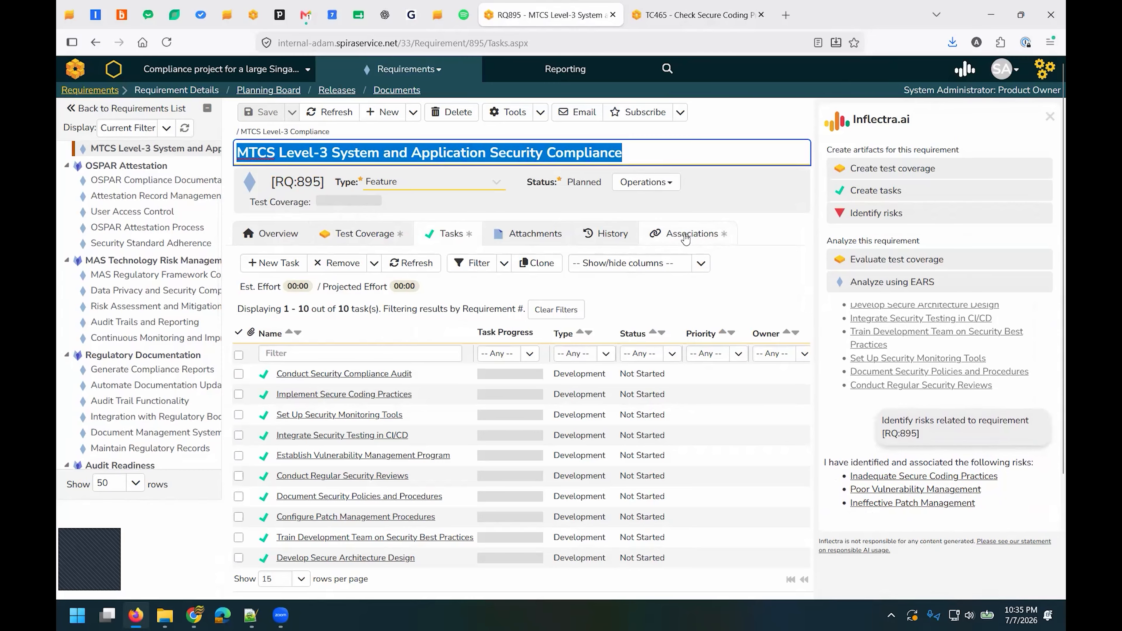
{"action": "left_click", "coordinate": [698, 235]}
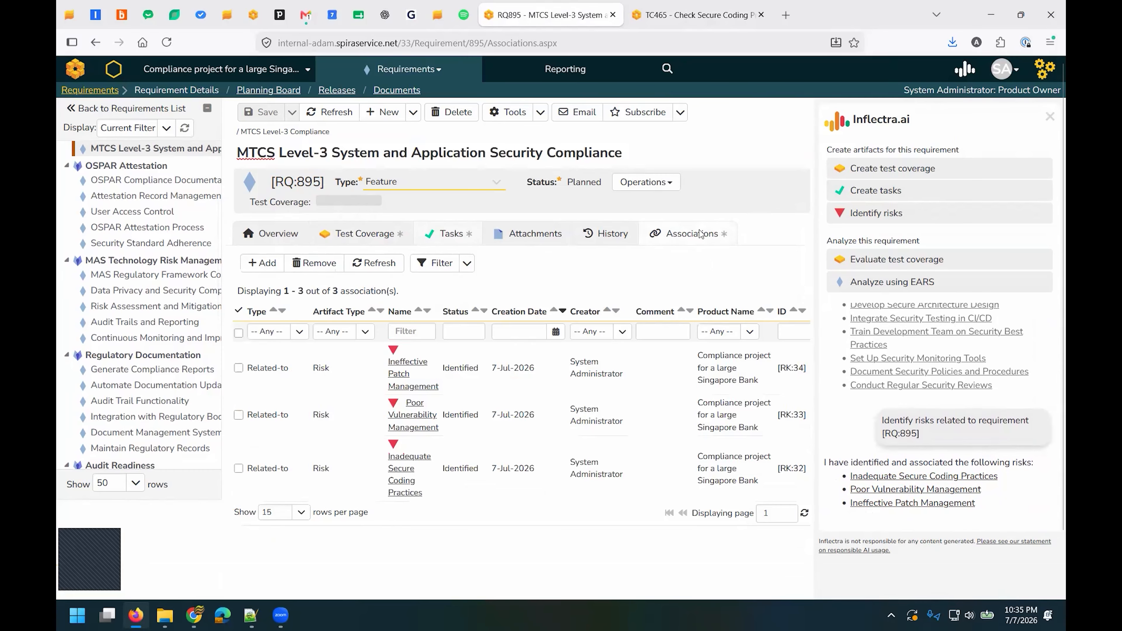
{"action": "left_click", "coordinate": [1049, 117]}
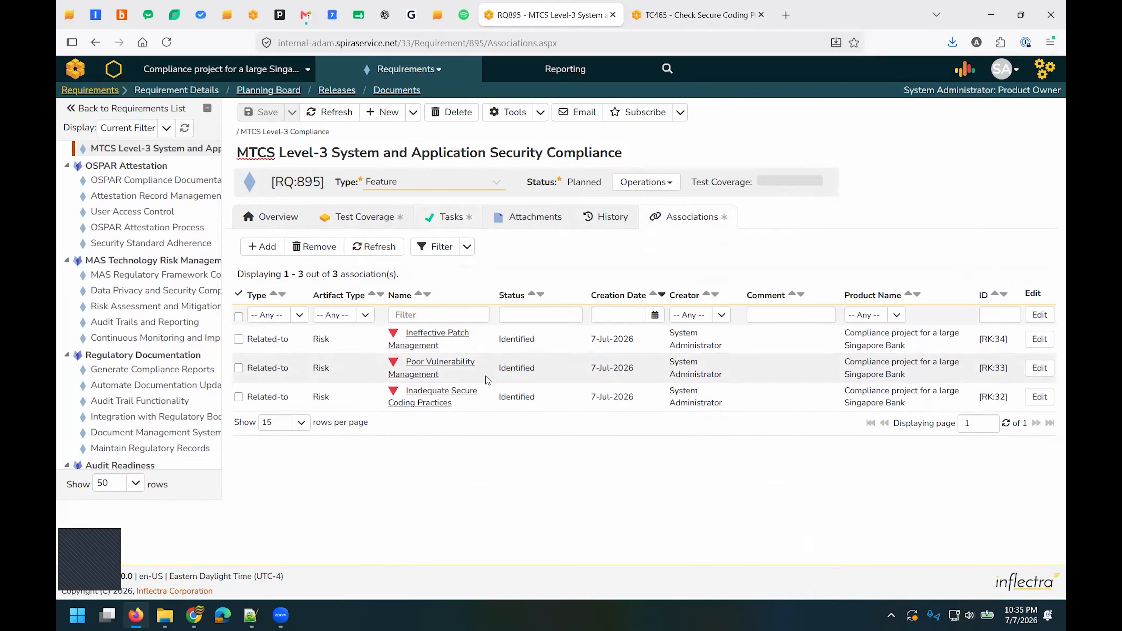
Open the "Ineffective Patch Management" risk in a new browser tab and examine the name and description in its overview.
{"action": "mouse_move", "coordinate": [421, 344]}
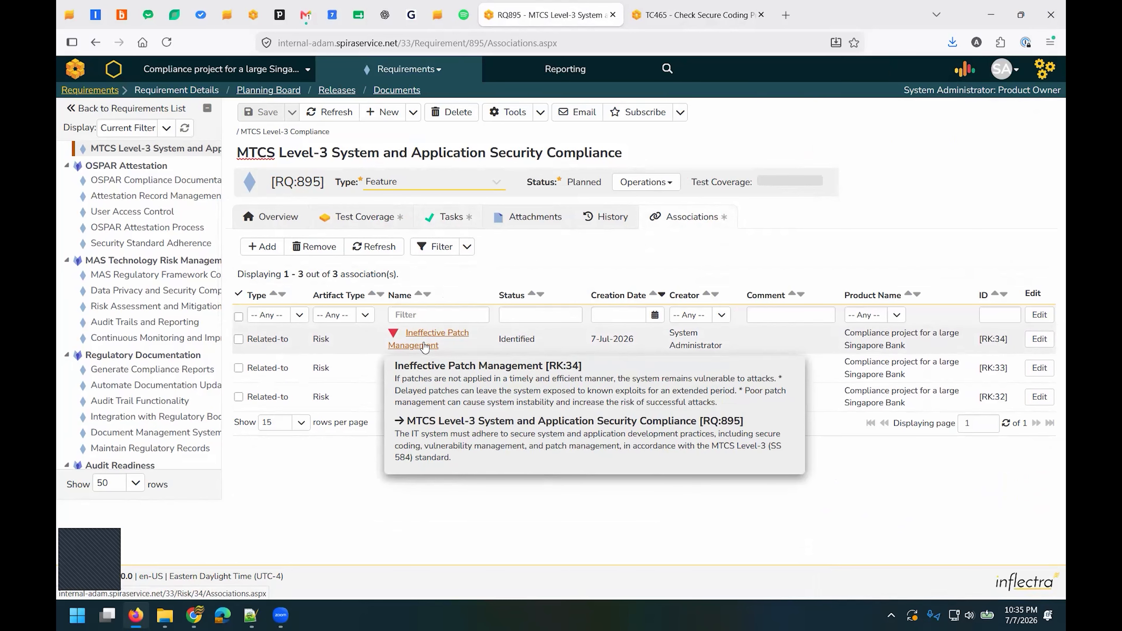
{"action": "middle_click", "coordinate": [424, 347]}
{"action": "left_click", "coordinate": [687, 18]}
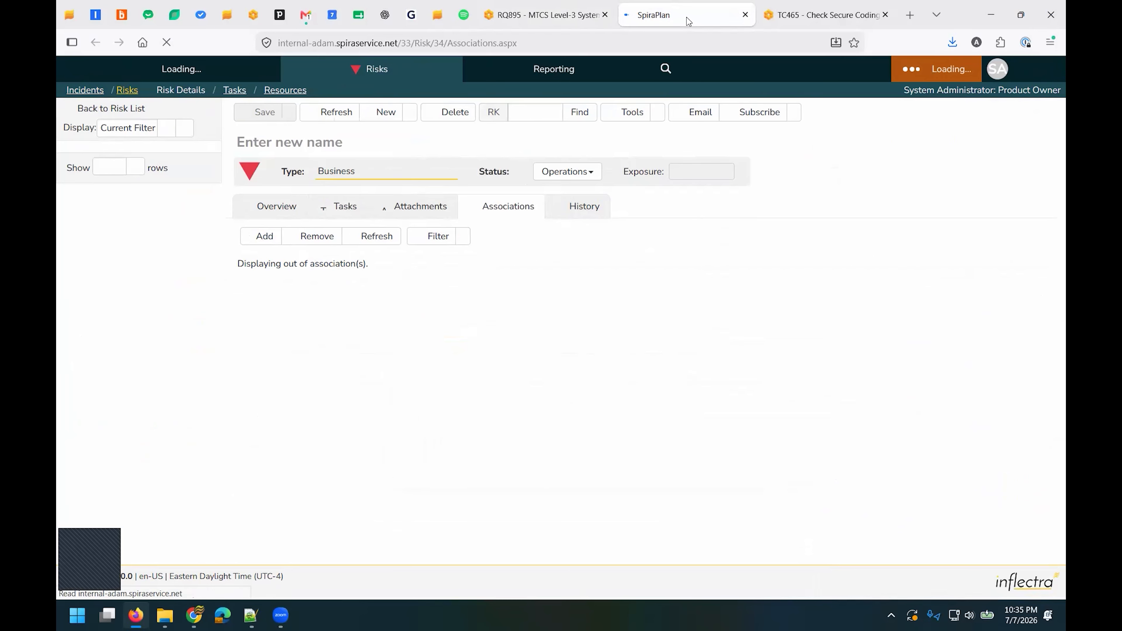
{"action": "left_click", "coordinate": [261, 211]}
{"action": "left_click_drag", "start_coordinate": [237, 142], "coordinate": [445, 147]}
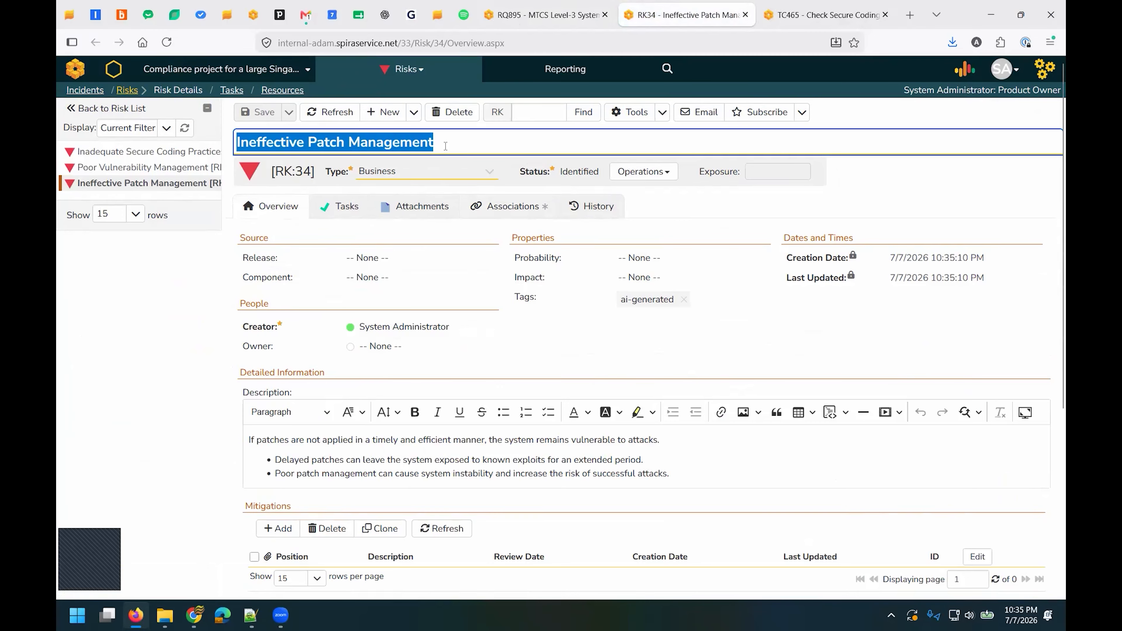
{"action": "left_click_drag", "start_coordinate": [669, 474], "coordinate": [248, 442]}
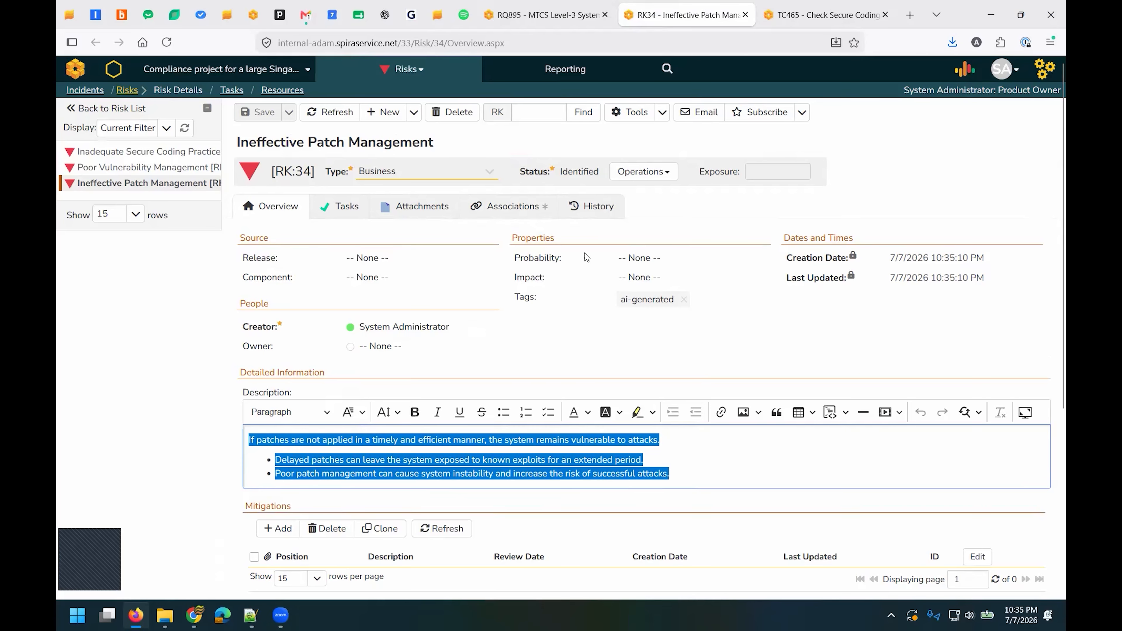
Set the risk's impact to Critical and its probability to Possible, save the changes and dismiss the notice.
{"action": "left_click", "coordinate": [653, 255]}
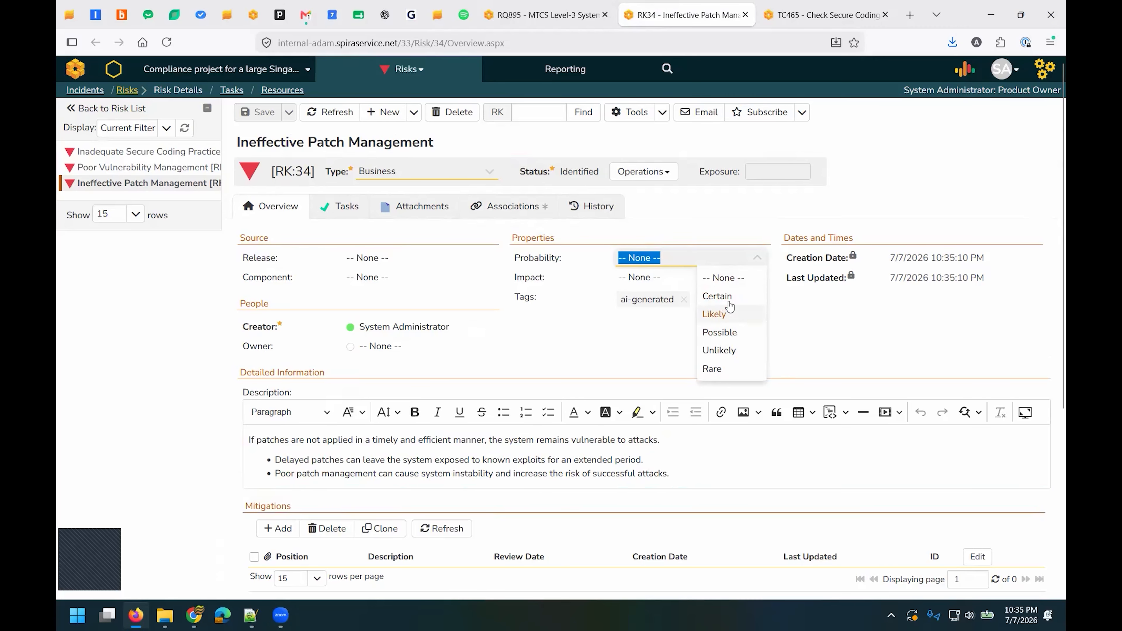
{"action": "key", "text": "Tab"}
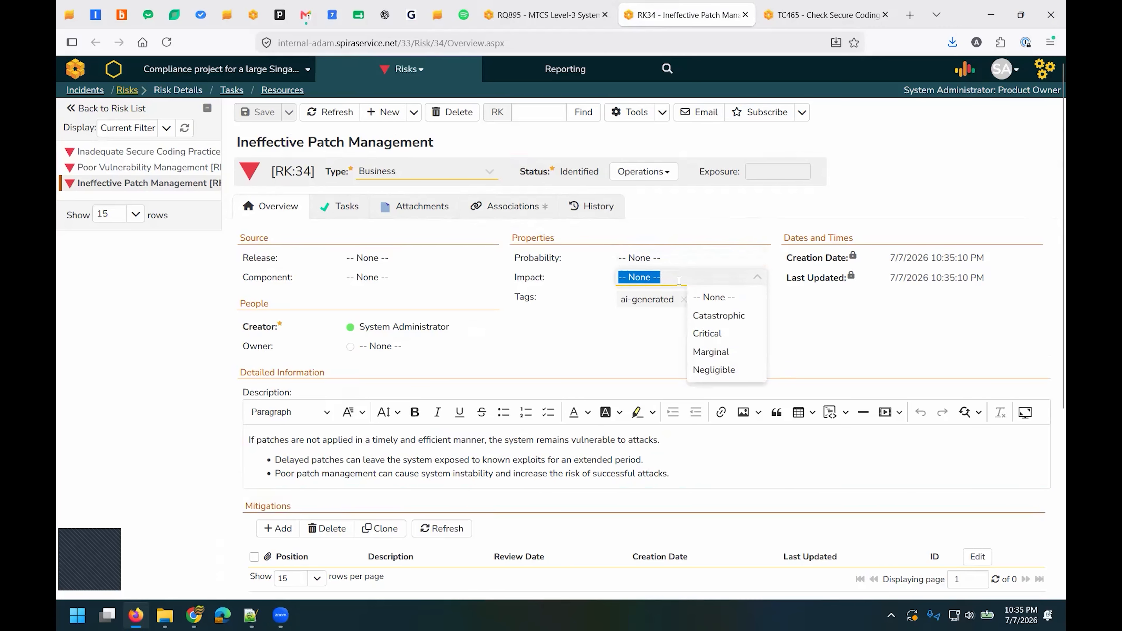
{"action": "left_click", "coordinate": [712, 333]}
{"action": "left_click", "coordinate": [646, 261]}
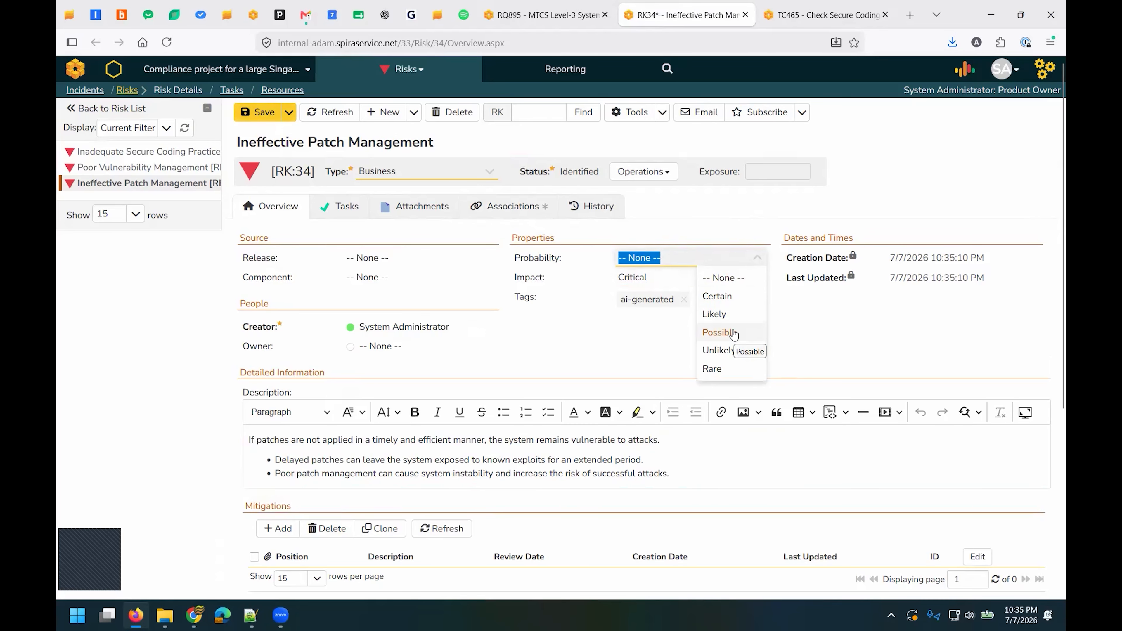
{"action": "left_click", "coordinate": [724, 333]}
{"action": "left_click", "coordinate": [257, 112]}
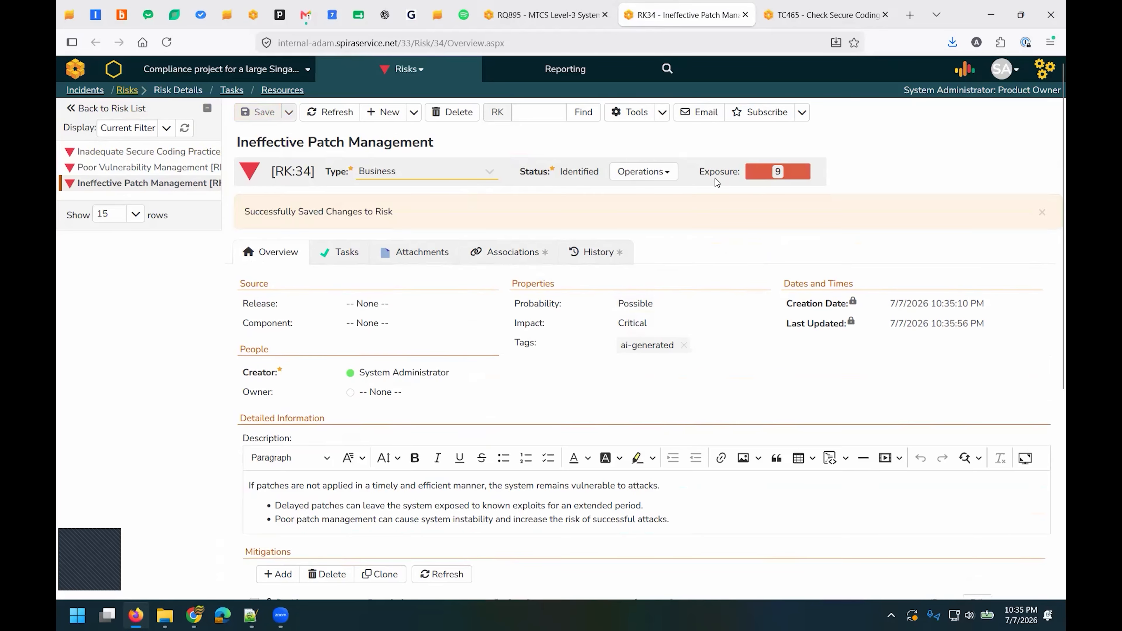
{"action": "left_click", "coordinate": [1042, 213]}
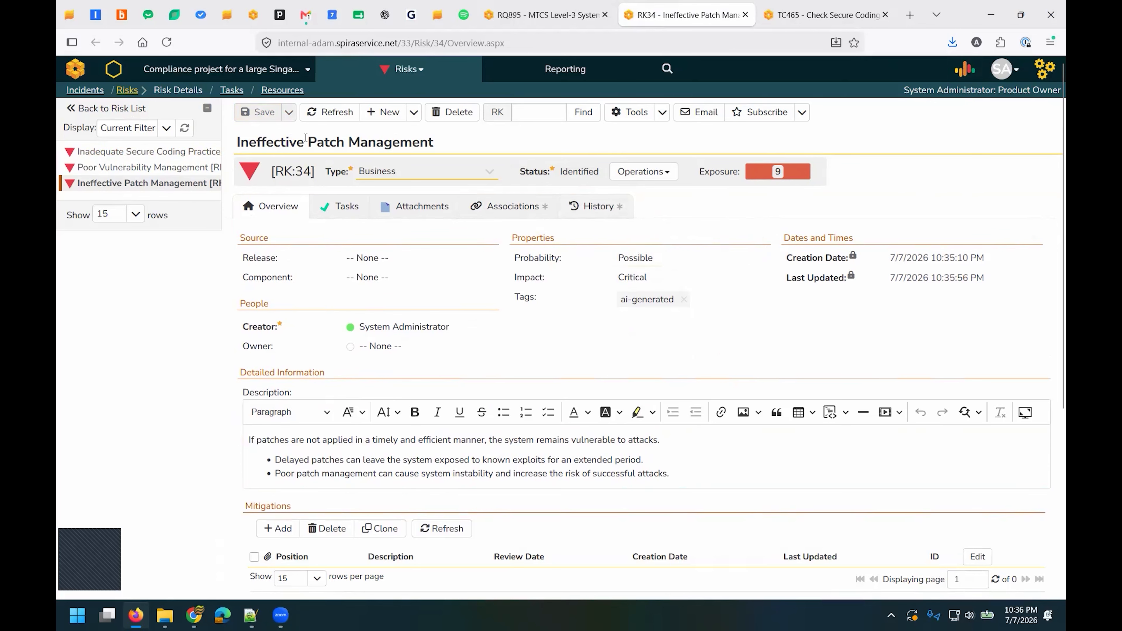
Generate mitigations for the "Ineffective Patch Management" risk with Inflectra.ai, close the assistant and review the mitigations list.
{"action": "left_click", "coordinate": [956, 72]}
{"action": "left_click", "coordinate": [889, 171]}
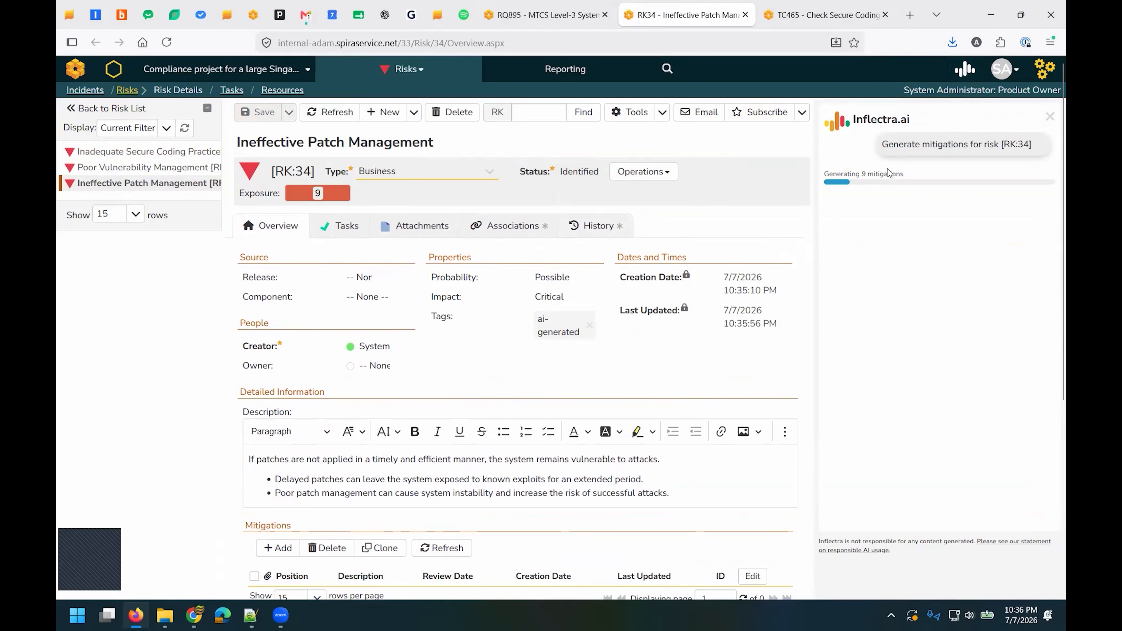
{"action": "left_click", "coordinate": [1050, 116]}
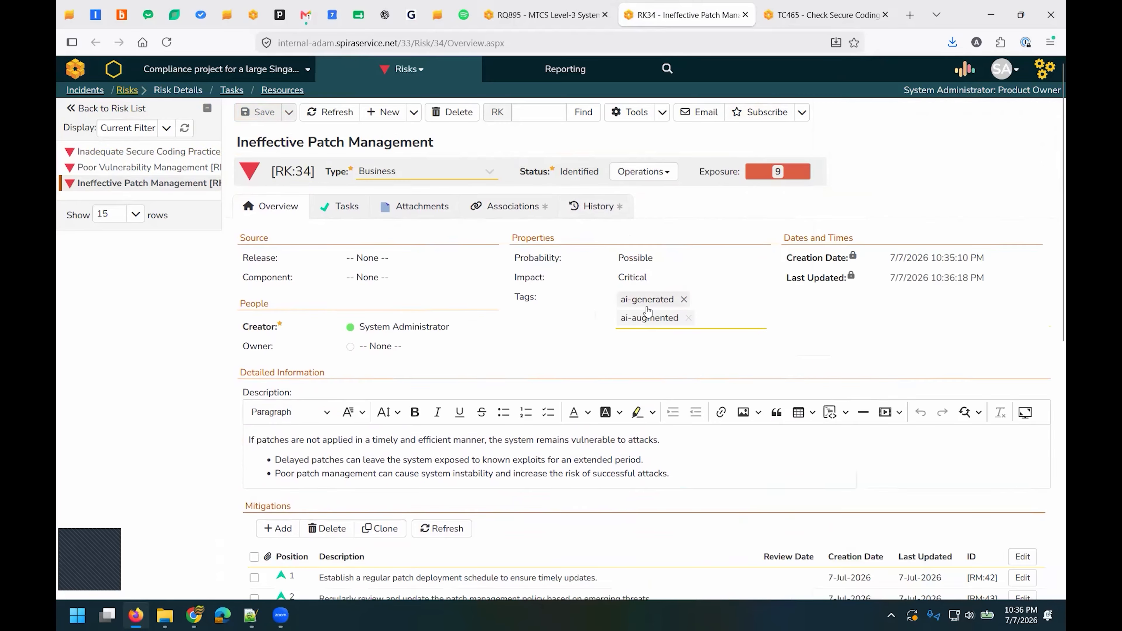
{"action": "scroll", "coordinate": [646, 310], "scroll_direction": "down", "scroll_amount": 5}
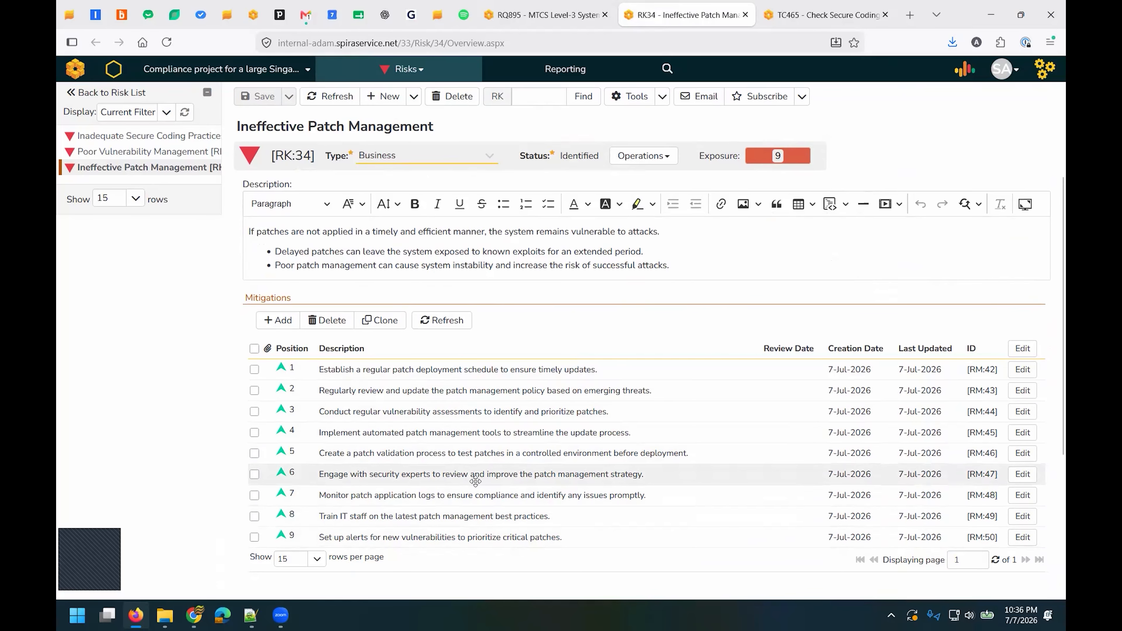
{"action": "scroll", "coordinate": [502, 460], "scroll_direction": "up", "scroll_amount": 5}
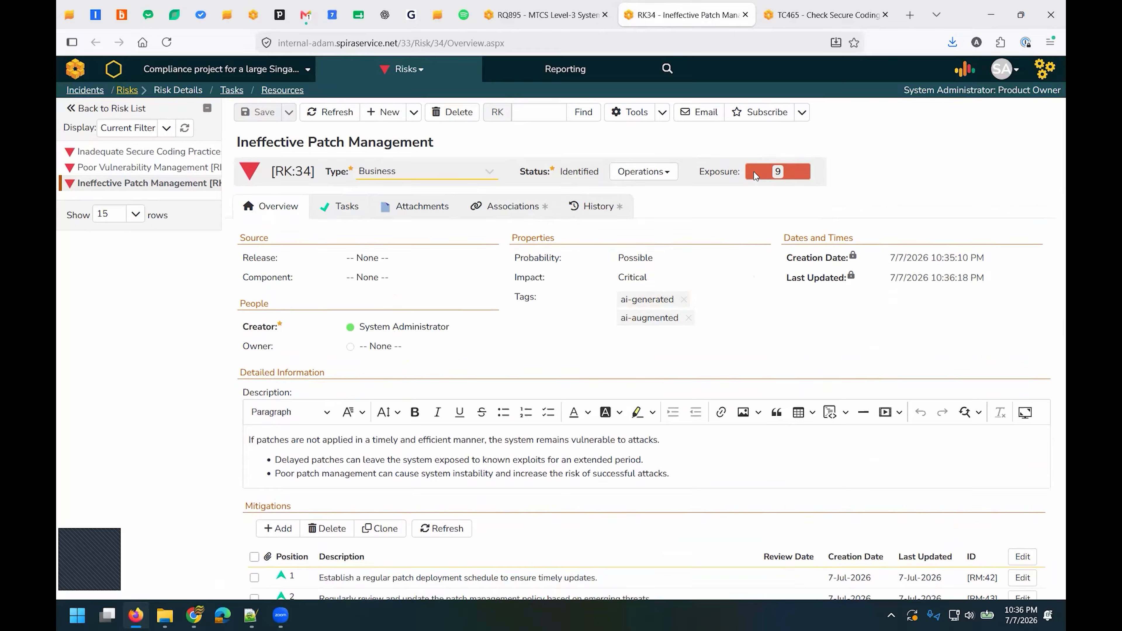
Open the product home page and examine the risk summary, top open risks and requirements summary on the general dashboard.
{"action": "left_click", "coordinate": [114, 71]}
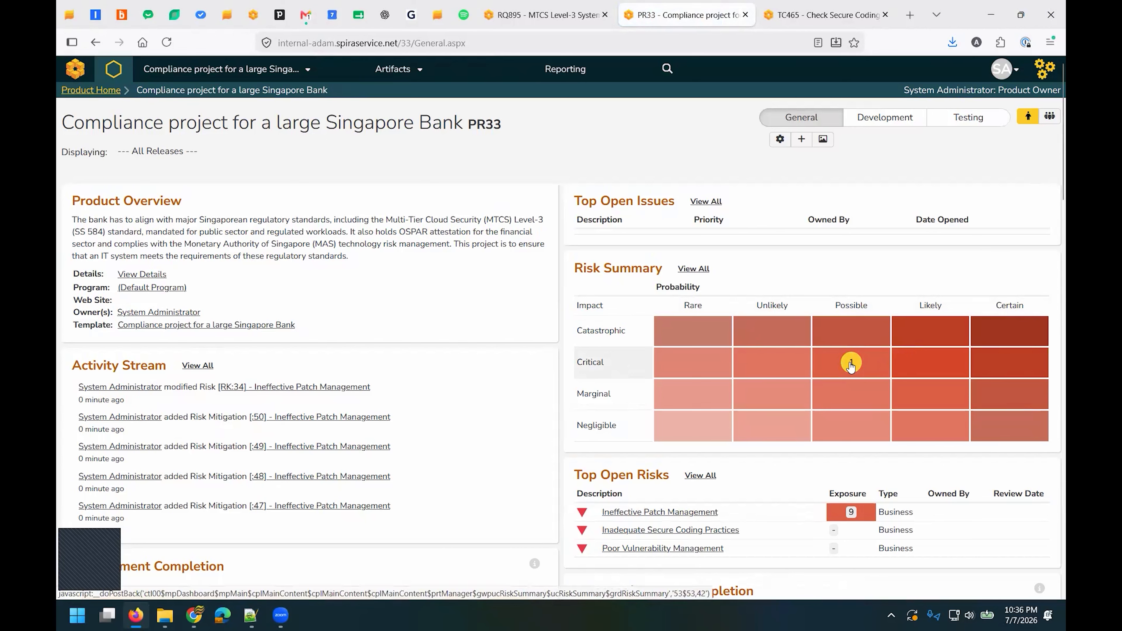
{"action": "scroll", "coordinate": [850, 365], "scroll_direction": "down", "scroll_amount": 3}
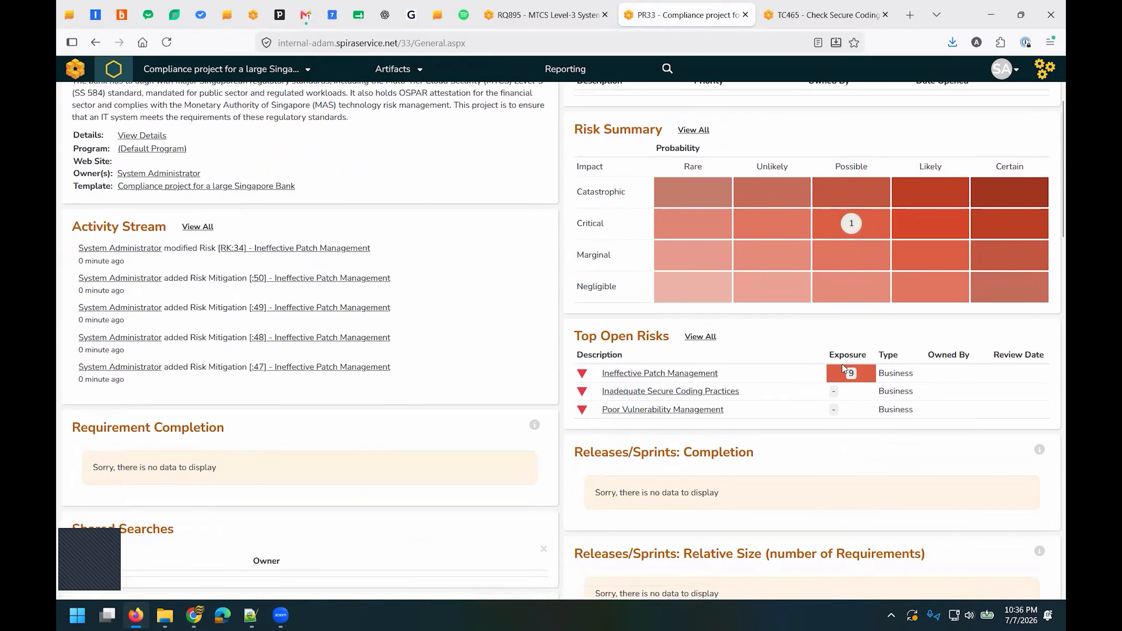
{"action": "scroll", "coordinate": [406, 303], "scroll_direction": "down", "scroll_amount": 3}
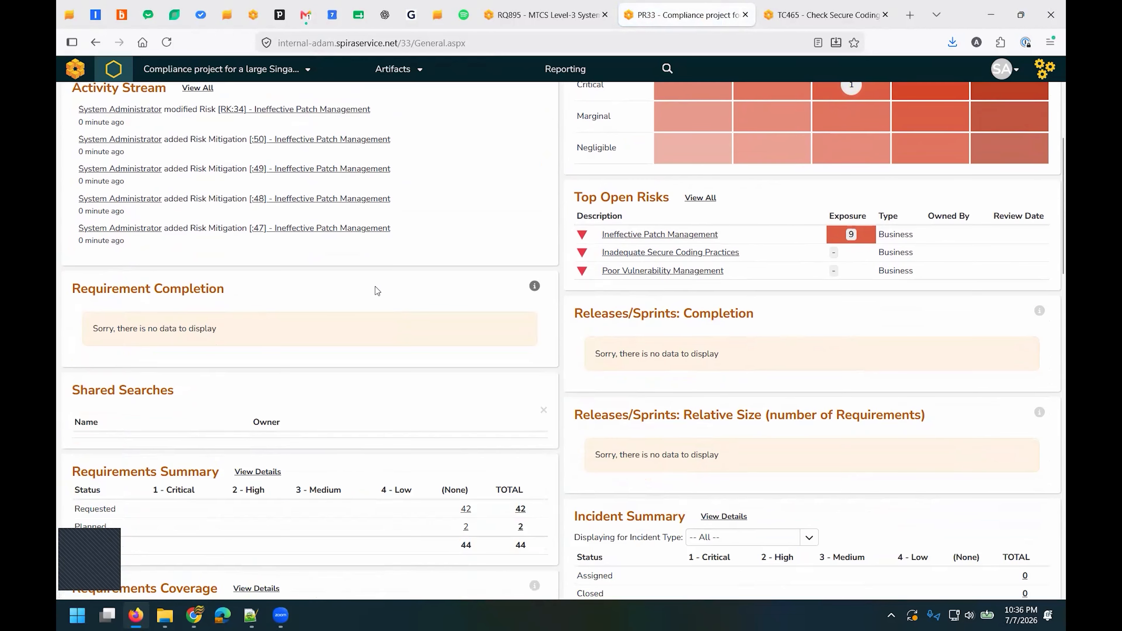
{"action": "scroll", "coordinate": [386, 291], "scroll_direction": "down", "scroll_amount": 4}
{"action": "scroll", "coordinate": [387, 288], "scroll_direction": "up", "scroll_amount": 9}
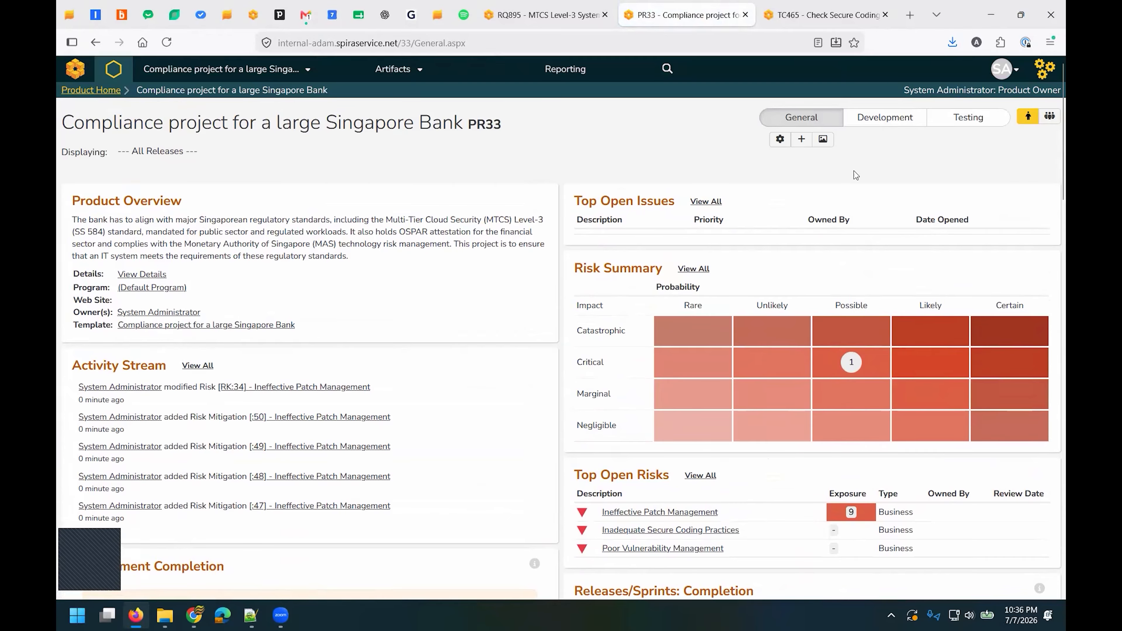
Show the product's testing dashboard and examine its requirements coverage and test execution status charts.
{"action": "left_click", "coordinate": [965, 116]}
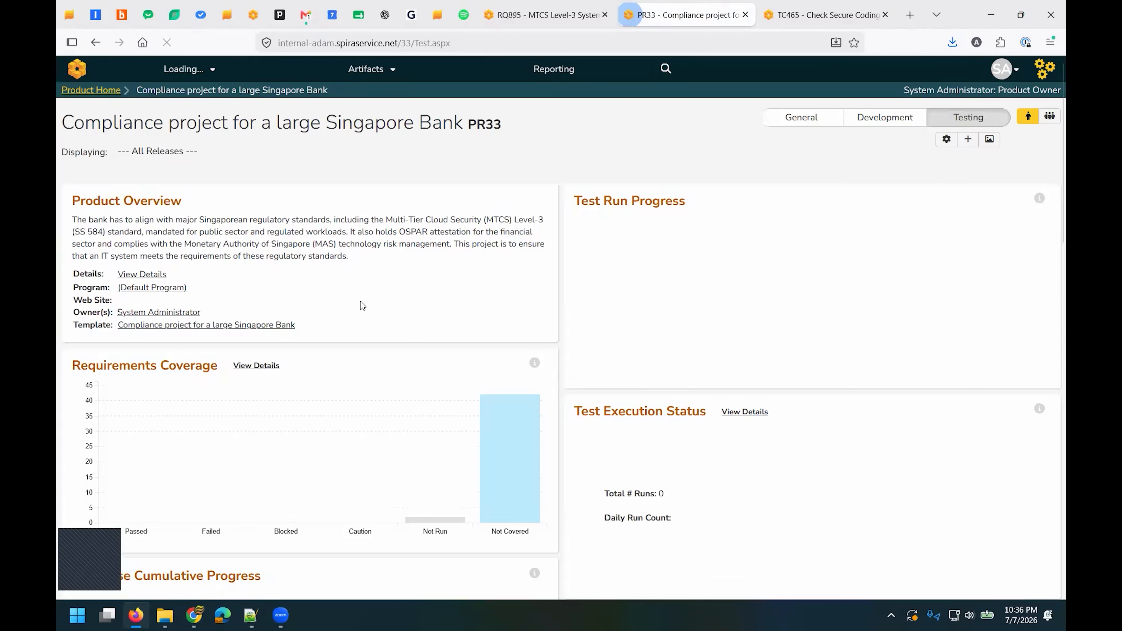
{"action": "scroll", "coordinate": [366, 307], "scroll_direction": "down", "scroll_amount": 3}
{"action": "scroll", "coordinate": [371, 309], "scroll_direction": "up", "scroll_amount": 3}
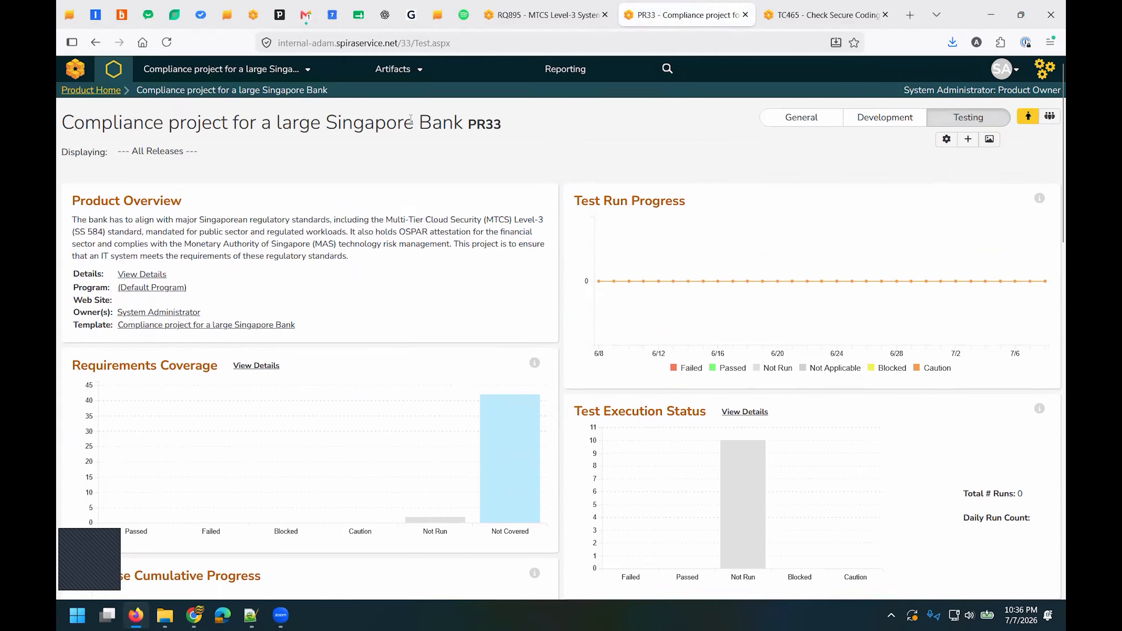
Open the "MTCS Level-3 System and Application Security Compliance" requirement from the requirements list and display its test coverage.
{"action": "left_click", "coordinate": [420, 78]}
{"action": "left_click", "coordinate": [395, 120]}
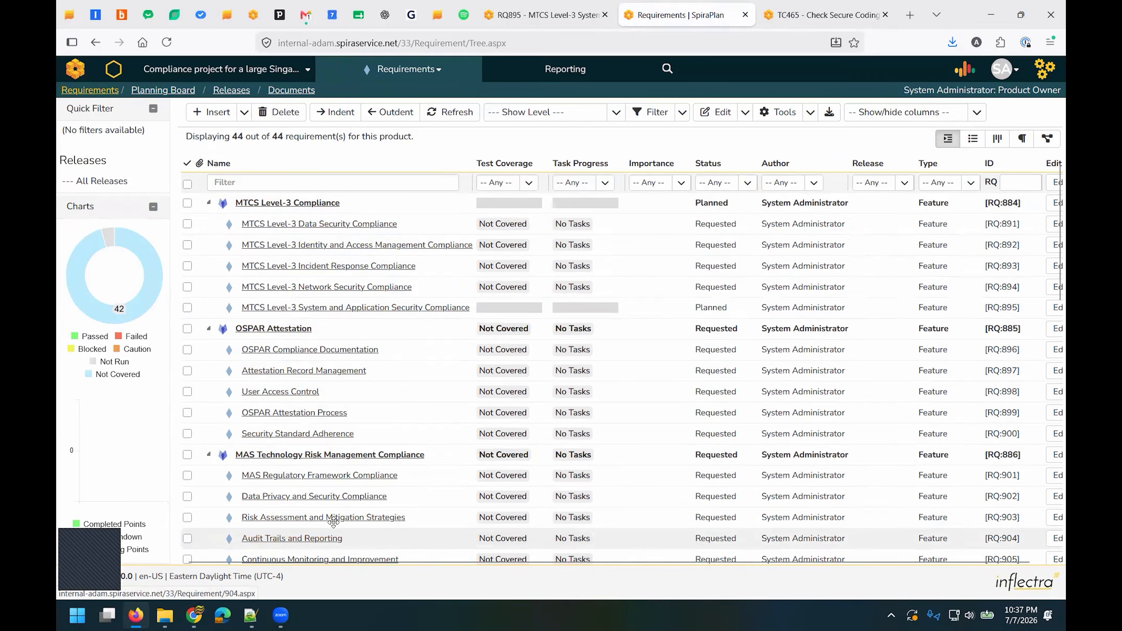
{"action": "mouse_move", "coordinate": [515, 318]}
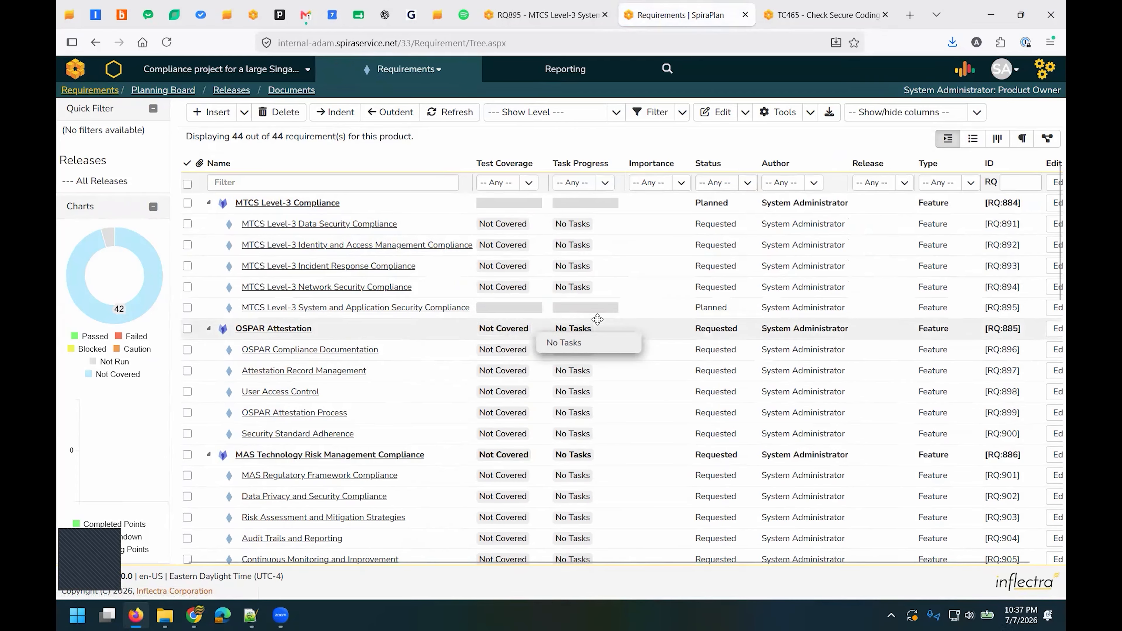
{"action": "left_click", "coordinate": [435, 309]}
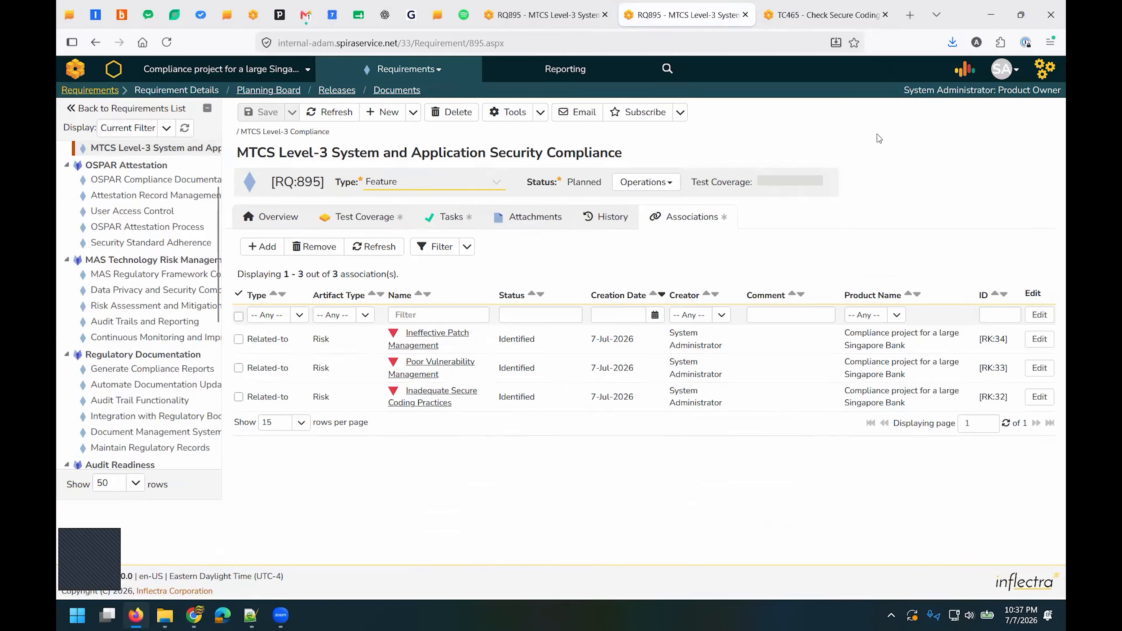
{"action": "left_click", "coordinate": [359, 221]}
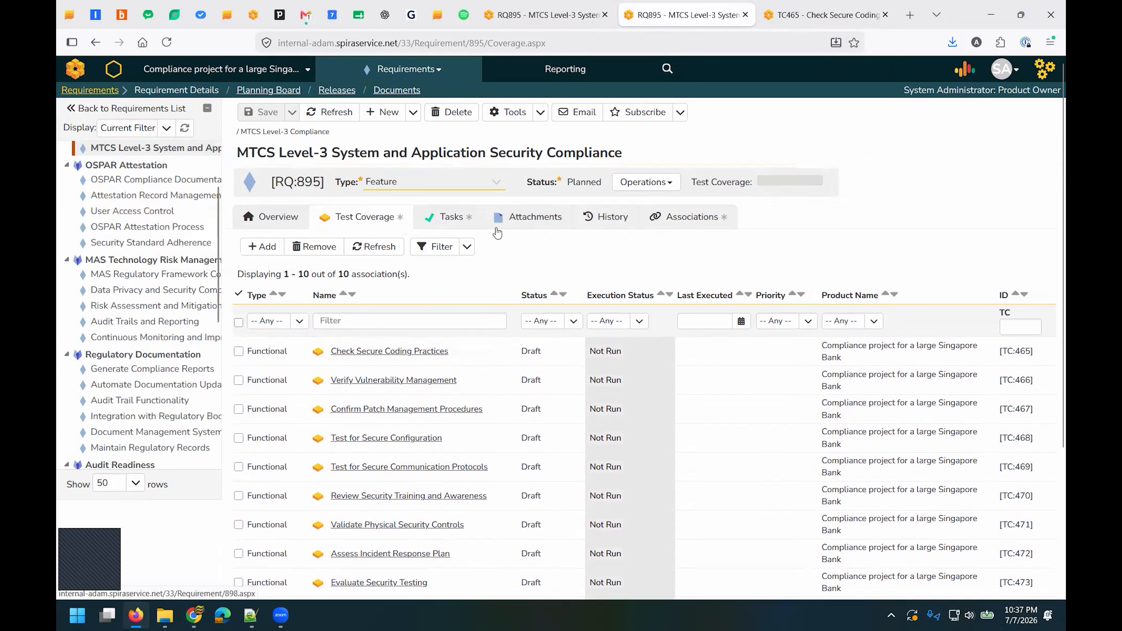
Evaluate the requirement's test coverage with Inflectra.ai and read the requirement's description in its overview.
{"action": "left_click", "coordinate": [962, 73]}
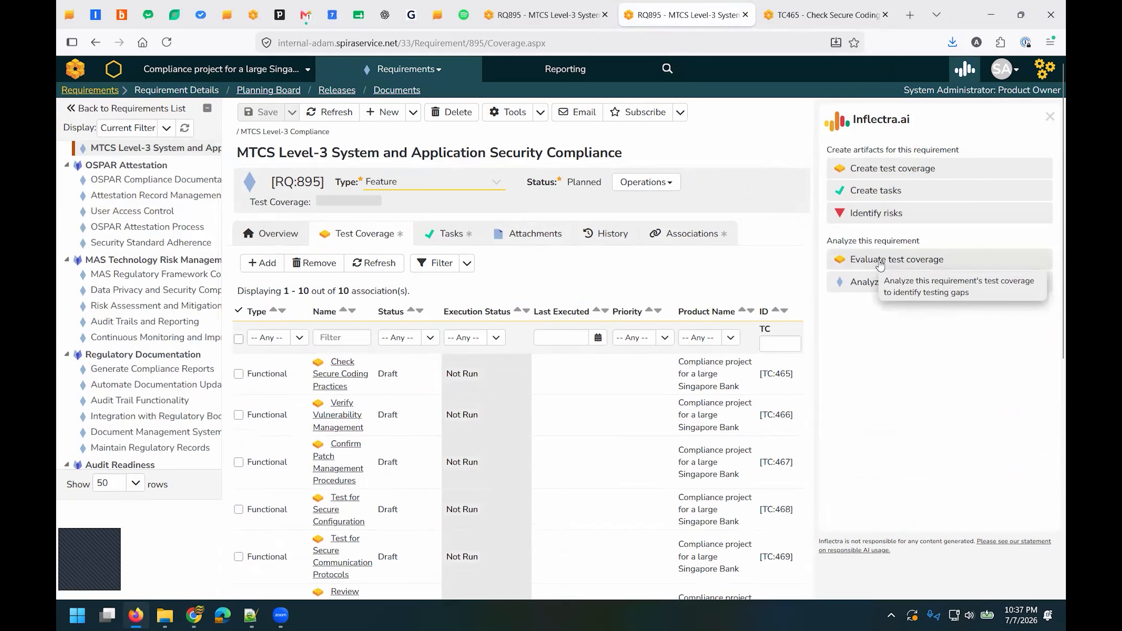
{"action": "left_click", "coordinate": [881, 262]}
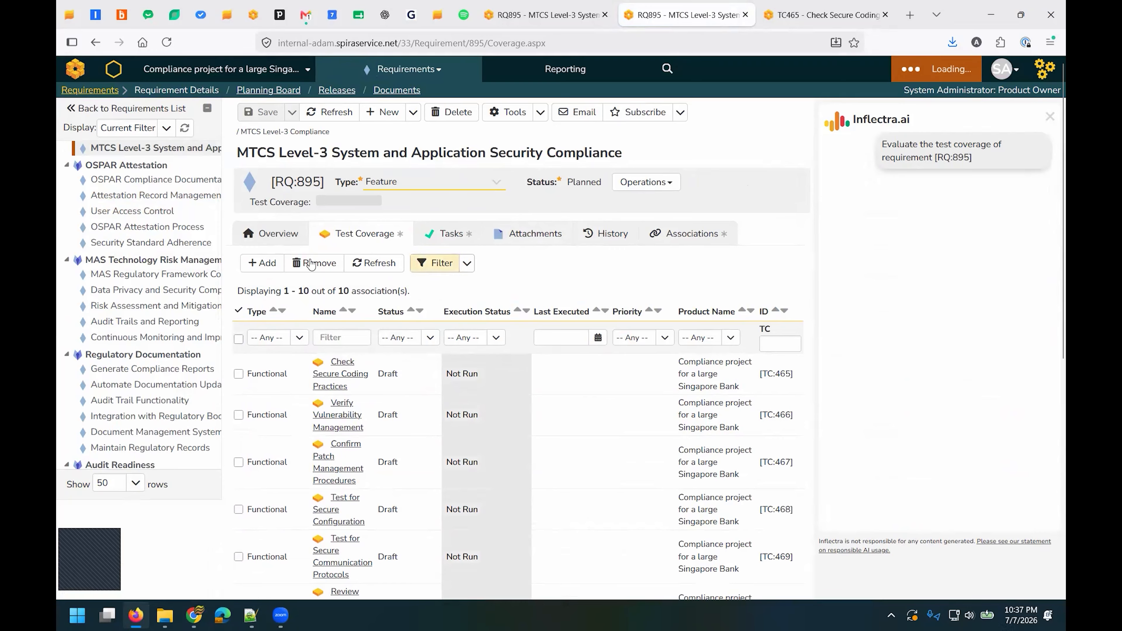
{"action": "left_click", "coordinate": [277, 238]}
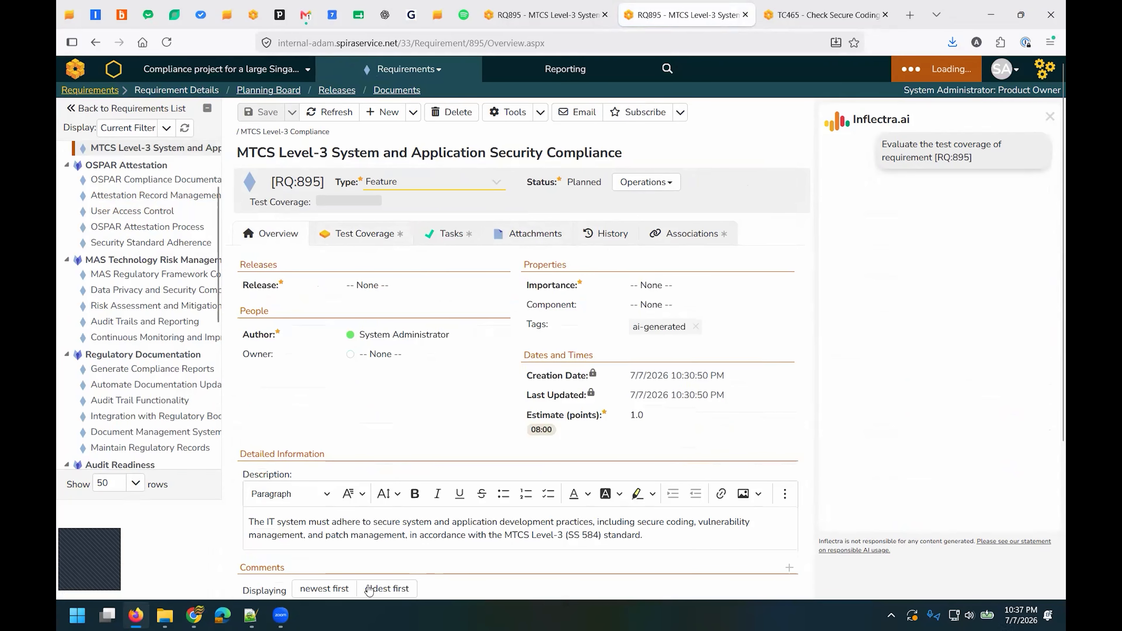
{"action": "triple_click", "coordinate": [538, 543]}
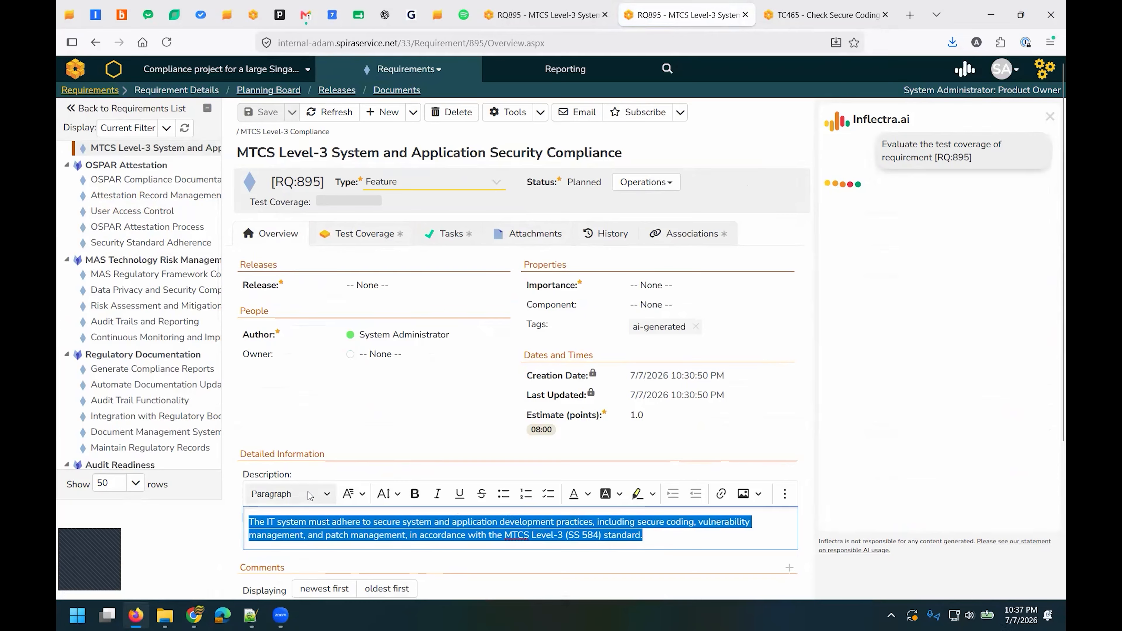
{"action": "left_click", "coordinate": [668, 541]}
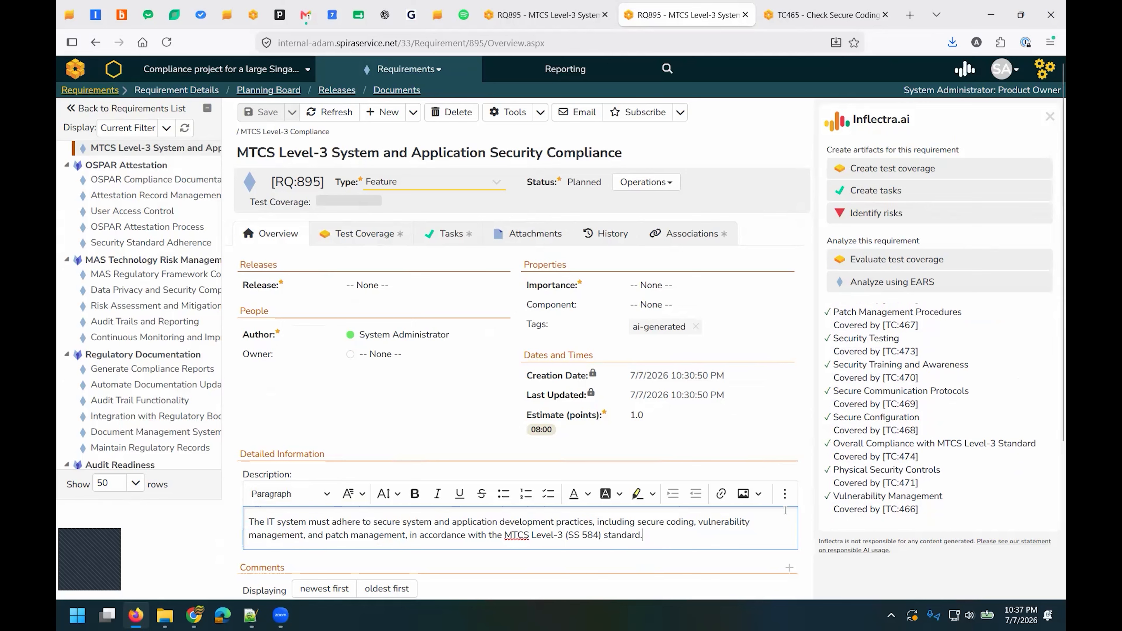
Examine the overall coverage and the topic-by-topic breakdown in the Inflectra.ai evaluation.
{"action": "scroll", "coordinate": [929, 453], "scroll_direction": "up", "scroll_amount": 3}
{"action": "scroll", "coordinate": [903, 381], "scroll_direction": "up", "scroll_amount": 2}
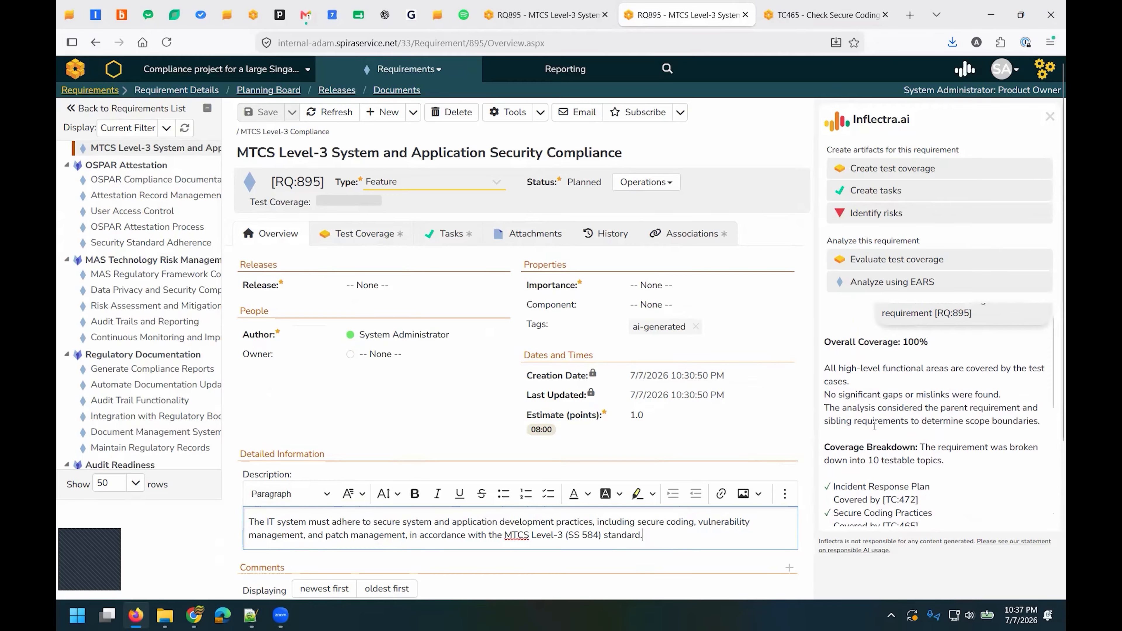
{"action": "scroll", "coordinate": [901, 435], "scroll_direction": "down", "scroll_amount": 3}
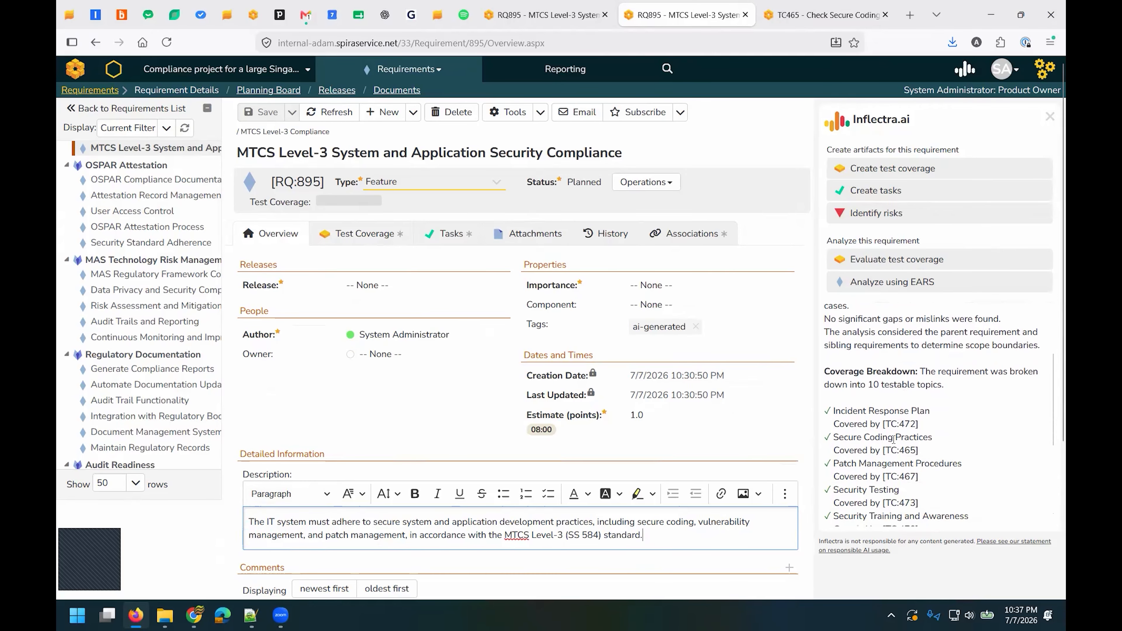
{"action": "scroll", "coordinate": [873, 486], "scroll_direction": "down", "scroll_amount": 5}
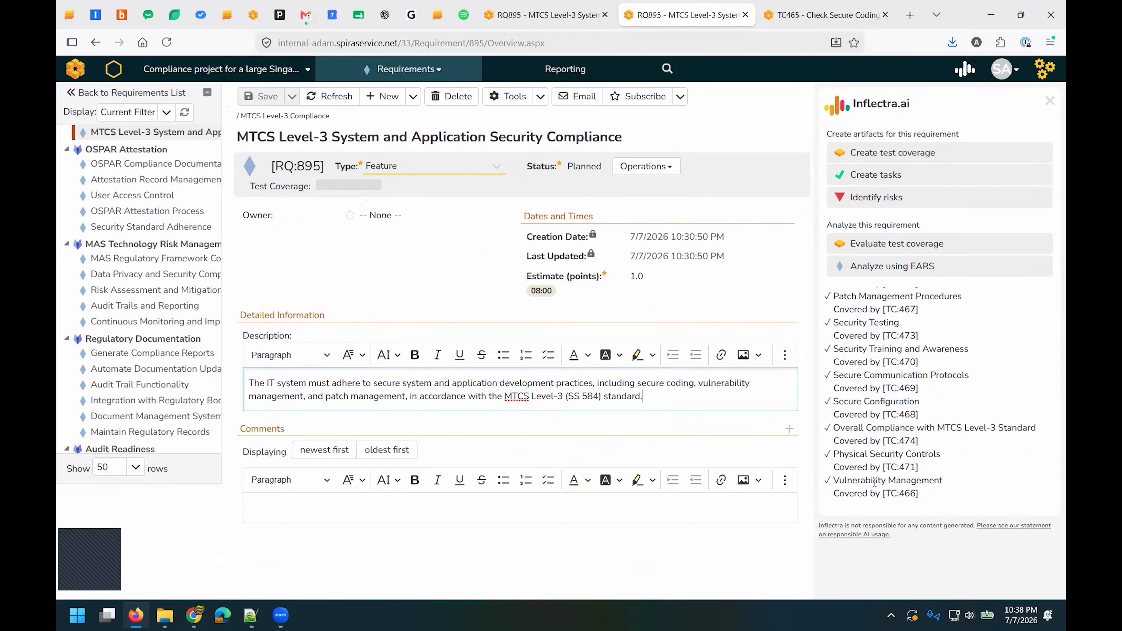
{"action": "scroll", "coordinate": [574, 407], "scroll_direction": "up", "scroll_amount": 3}
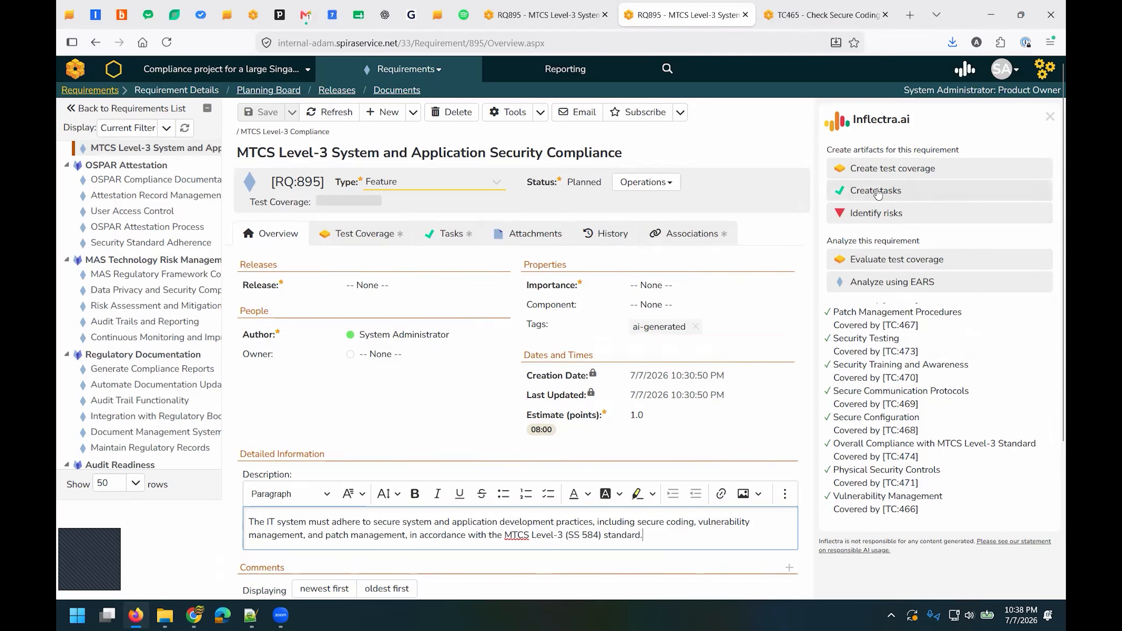
Return to the requirements list and look through the test coverage and task progress of the requirements.
{"action": "left_click", "coordinate": [90, 92]}
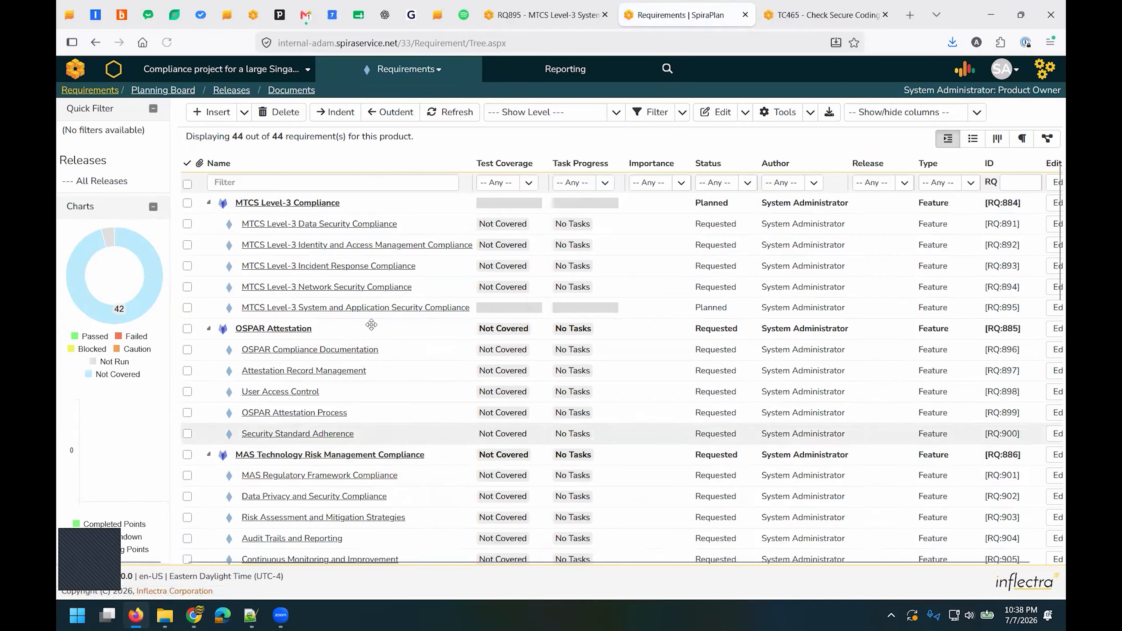
{"action": "scroll", "coordinate": [371, 325], "scroll_direction": "down", "scroll_amount": 5}
{"action": "scroll", "coordinate": [371, 258], "scroll_direction": "up", "scroll_amount": 5}
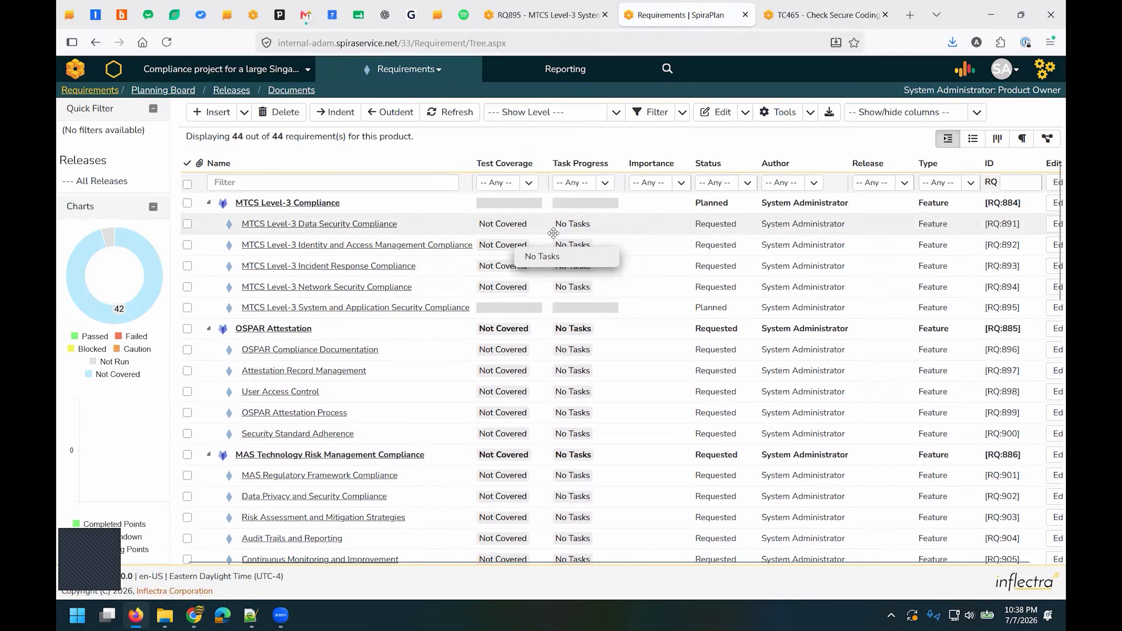
Select all requirements to view the artifacts Inflectra.ai can create for them, close the assistant and clear the selection.
{"action": "left_click", "coordinate": [187, 223]}
{"action": "left_click", "coordinate": [187, 244]}
{"action": "left_click", "coordinate": [187, 265]}
{"action": "left_click", "coordinate": [187, 287]}
{"action": "left_click", "coordinate": [188, 183]}
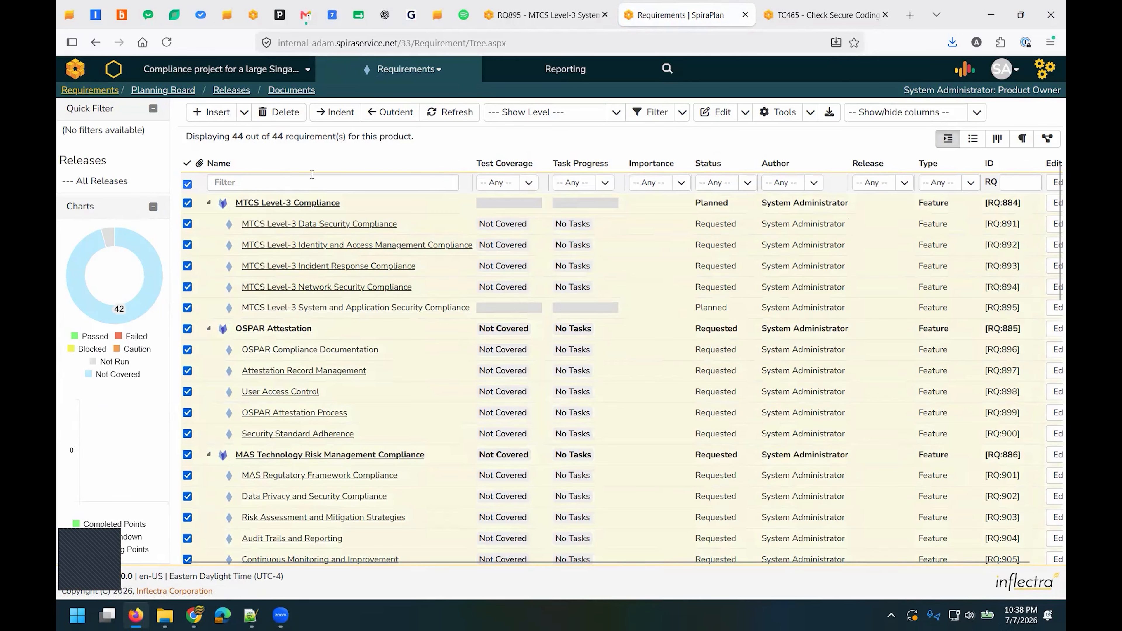
{"action": "left_click", "coordinate": [963, 71]}
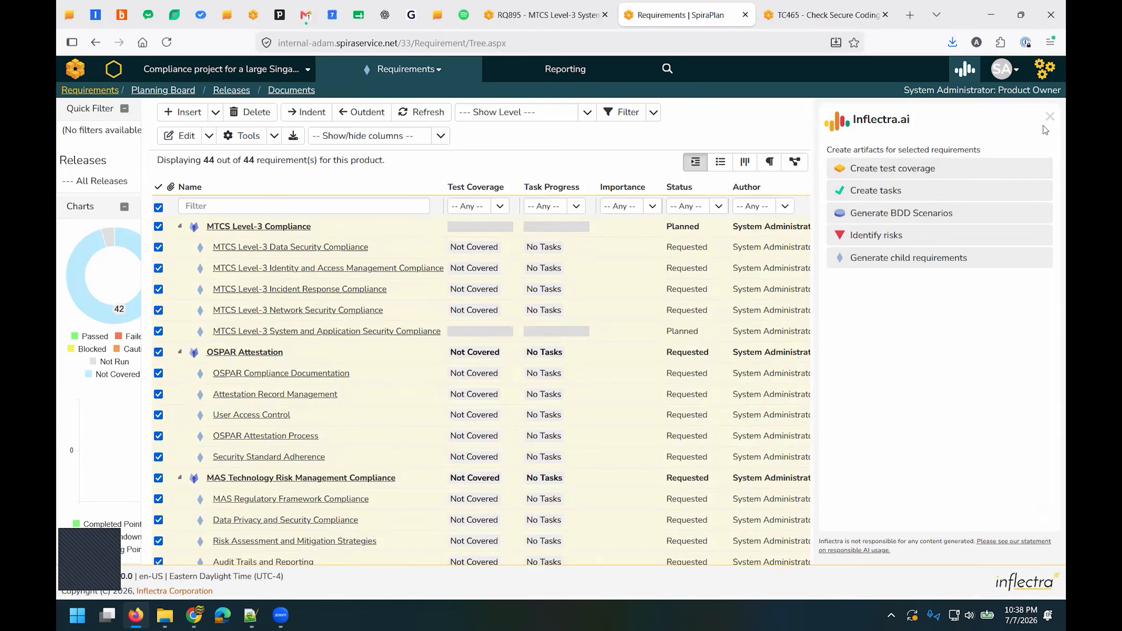
{"action": "left_click", "coordinate": [1050, 116]}
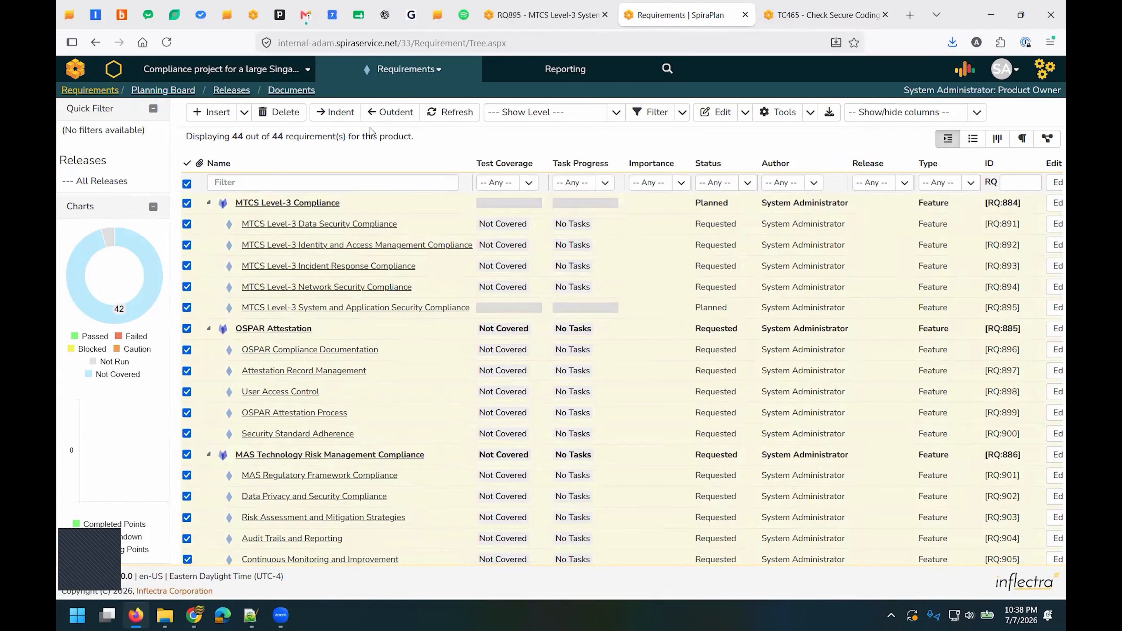
{"action": "left_click", "coordinate": [187, 184]}
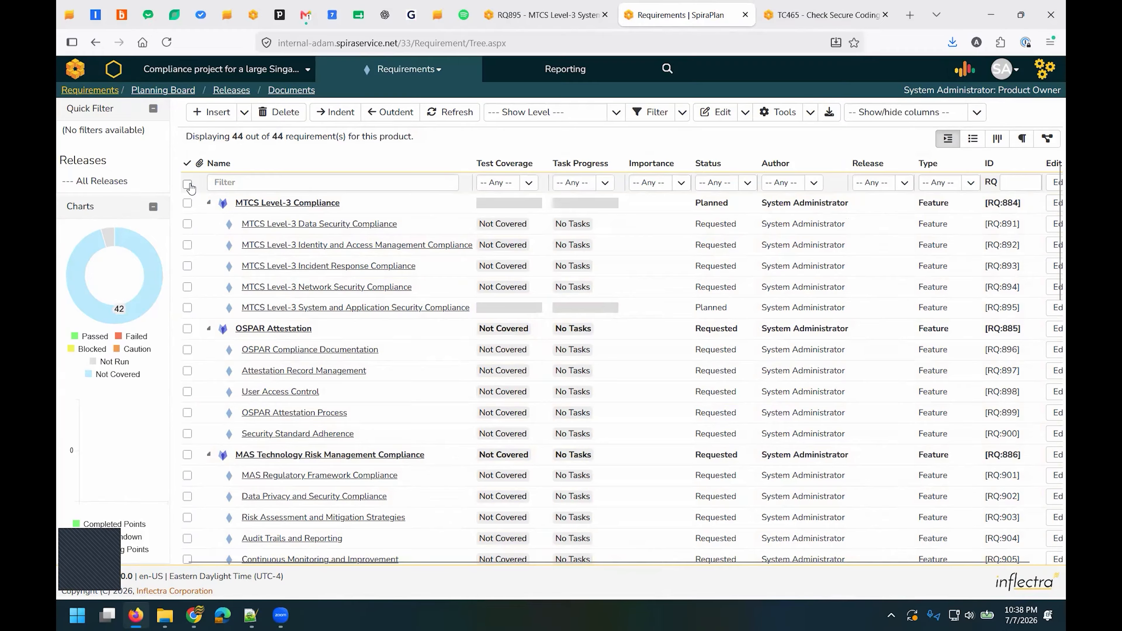